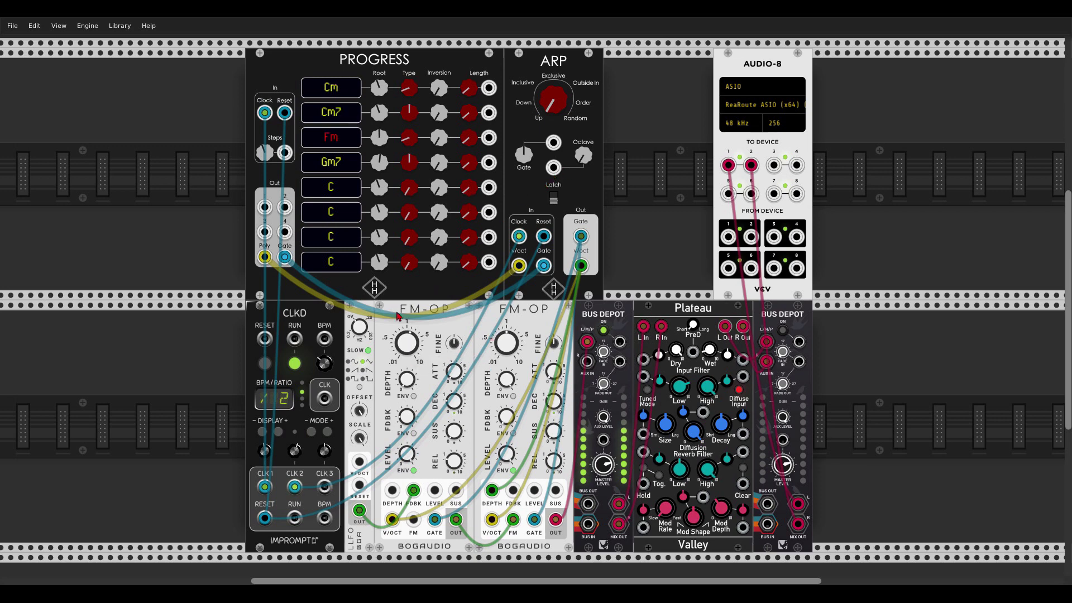
Switch on the output Bus Depot and change the ARP module's arpeggio pattern with its pattern knob.
click(783, 330)
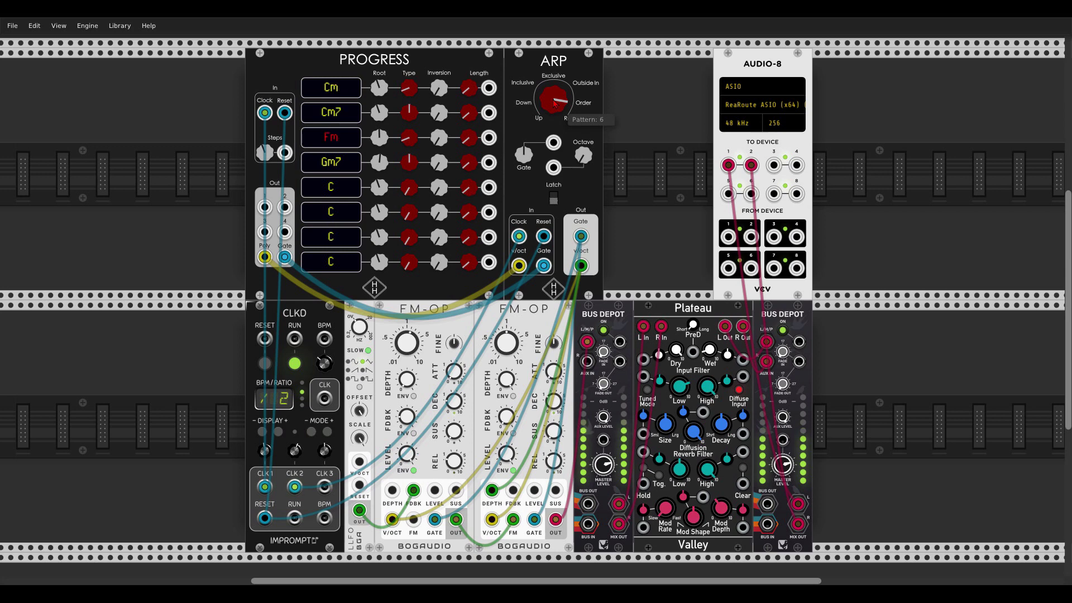
drag(563, 118, 563, 116)
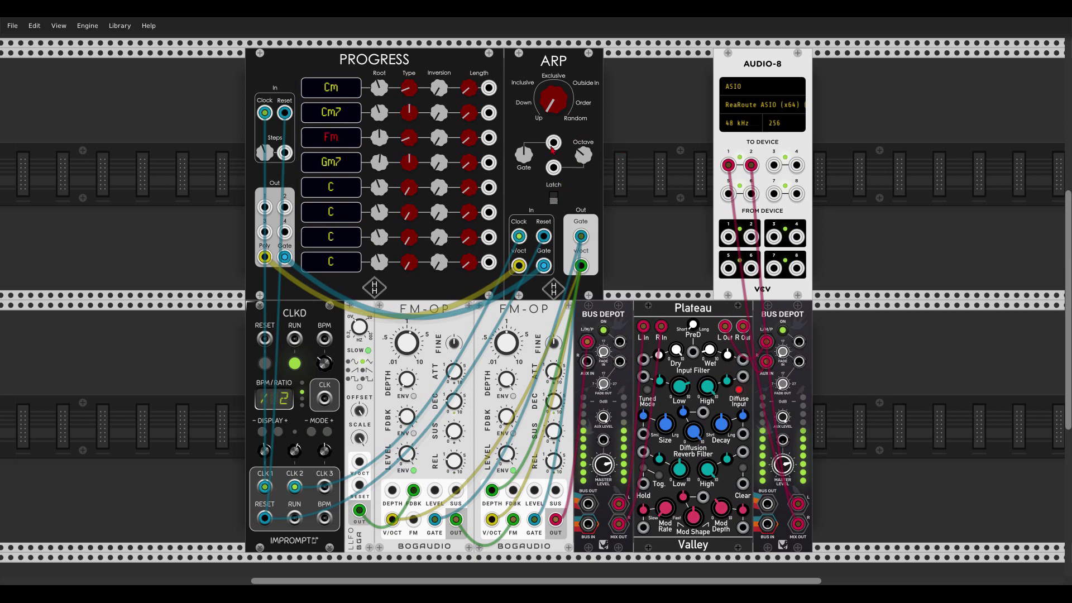
mouse_move(527, 155)
mouse_move(582, 158)
mouse_move(561, 110)
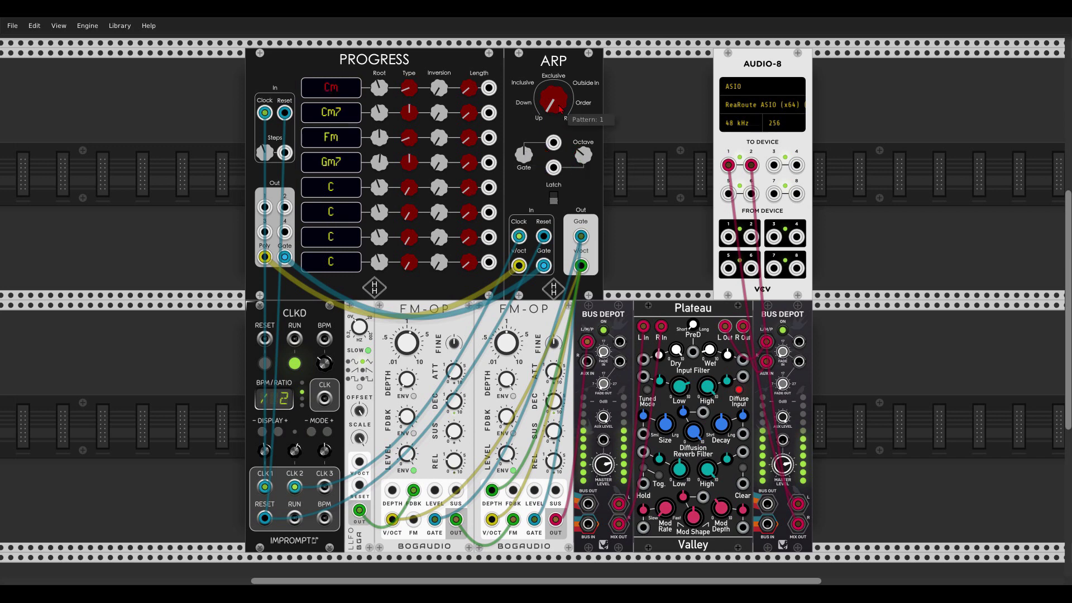
drag(558, 105, 558, 93)
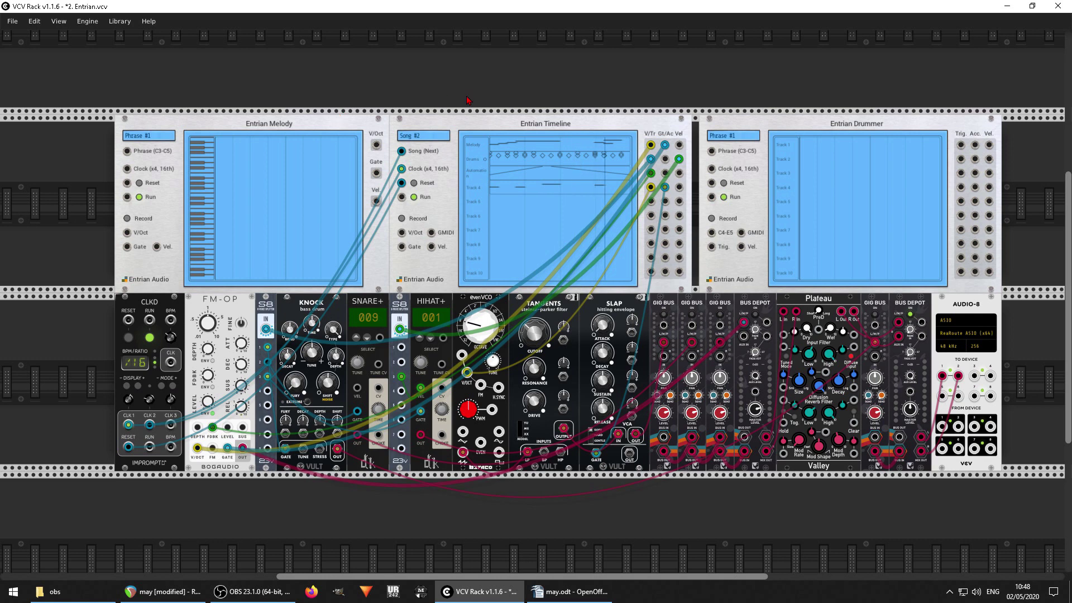
Examine the Entrian Melody phrase editor and the Entrian Timeline song editor, closing each one.
double_click(290, 161)
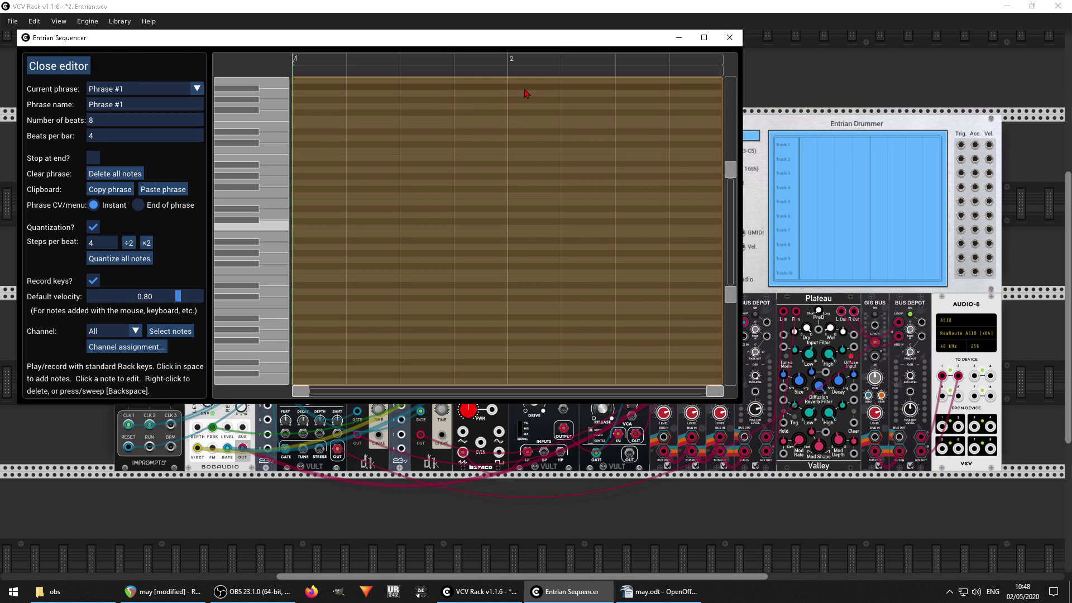
click(729, 38)
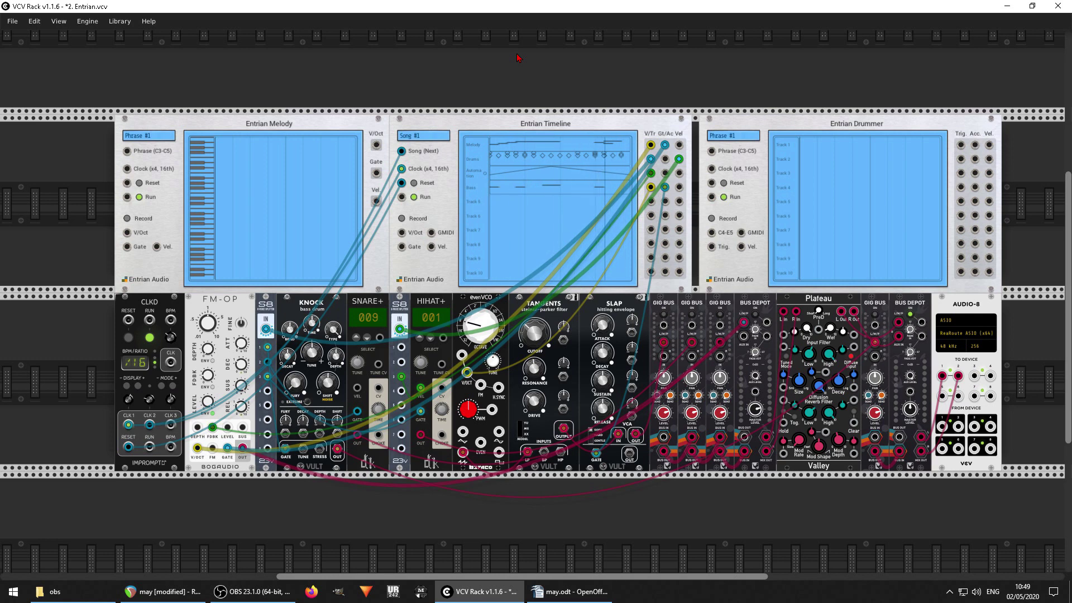
click(502, 159)
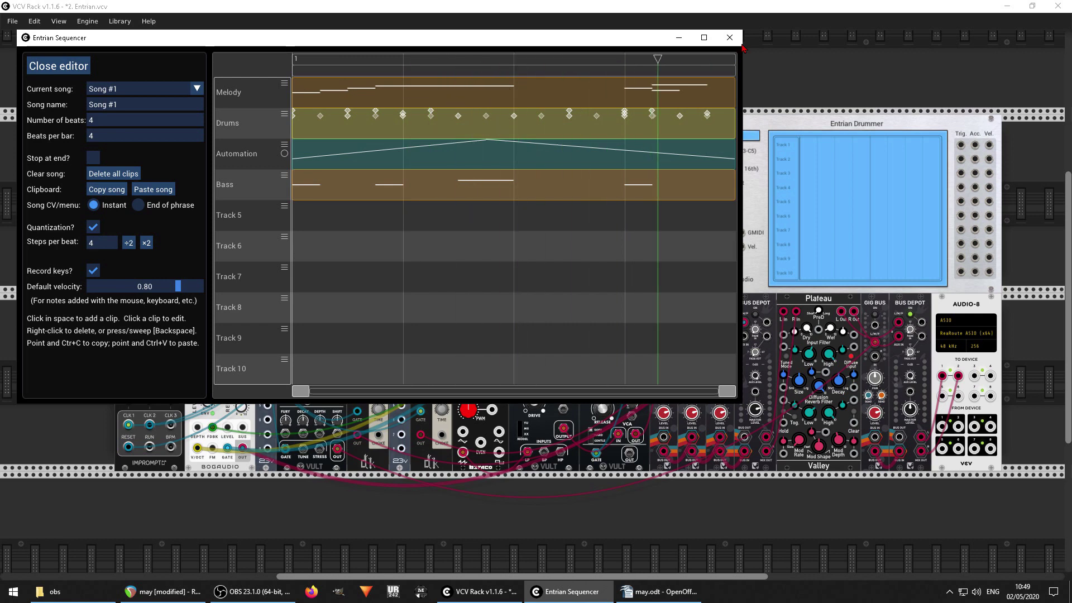
click(729, 37)
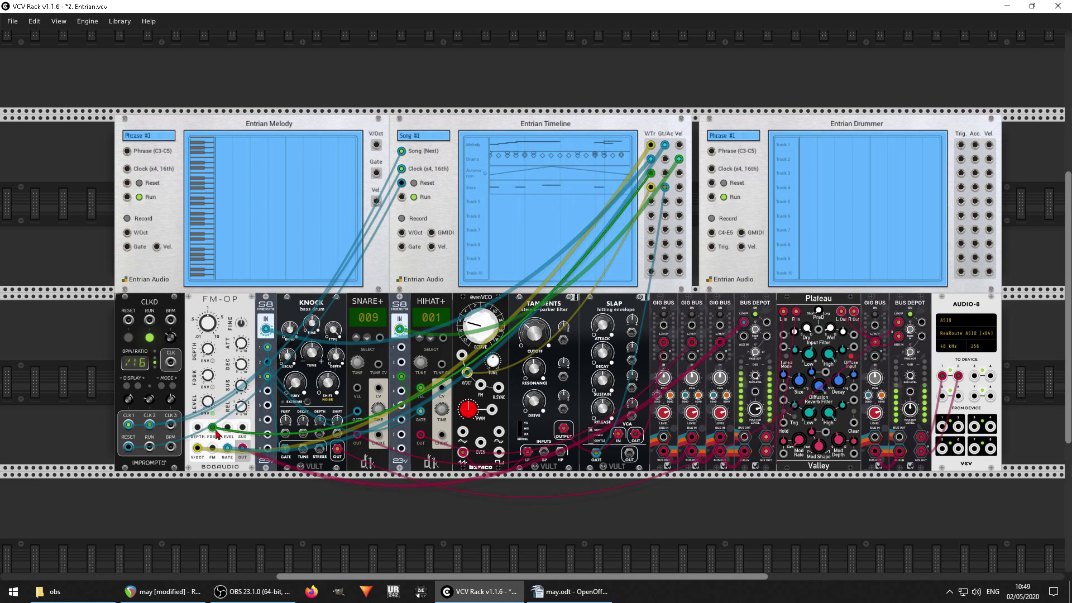
Lower the end of the first segment in the Automation clip's Feedback curve to just above 2 V, and return to the song.
click(538, 175)
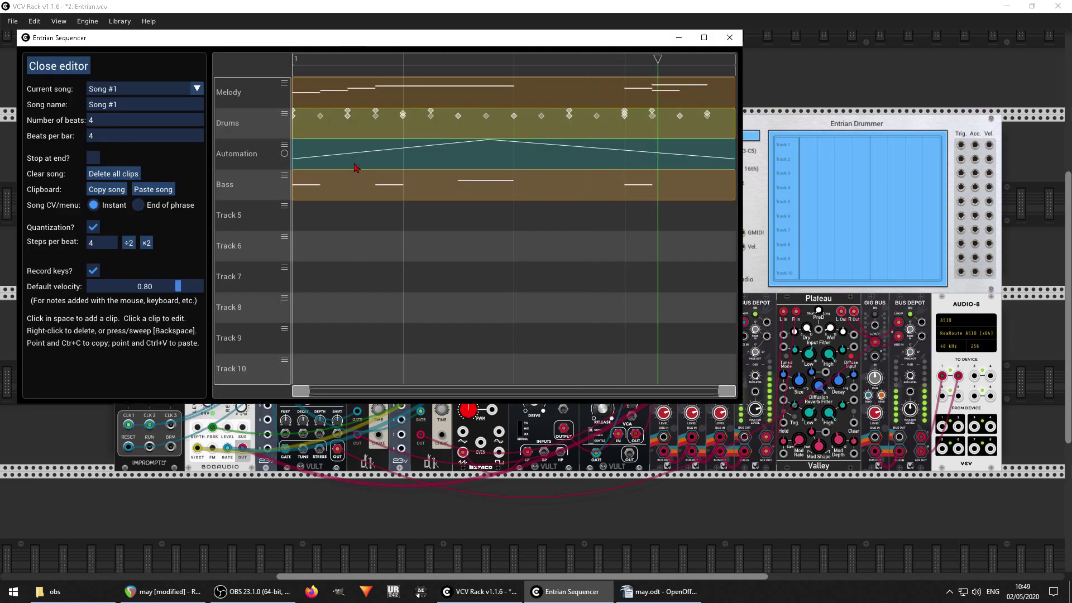
click(355, 167)
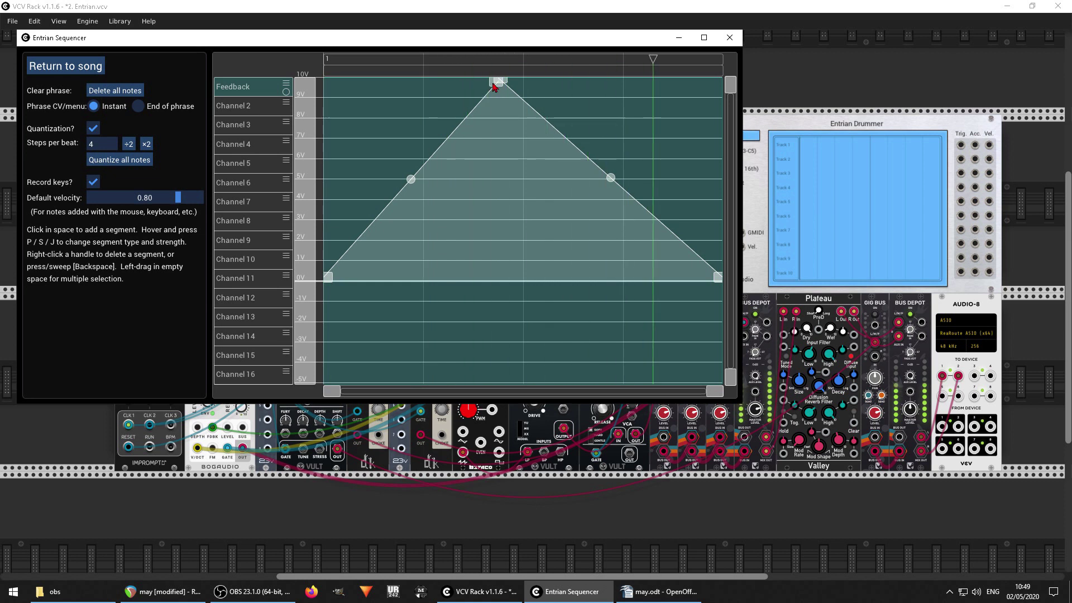
drag(494, 84, 487, 244)
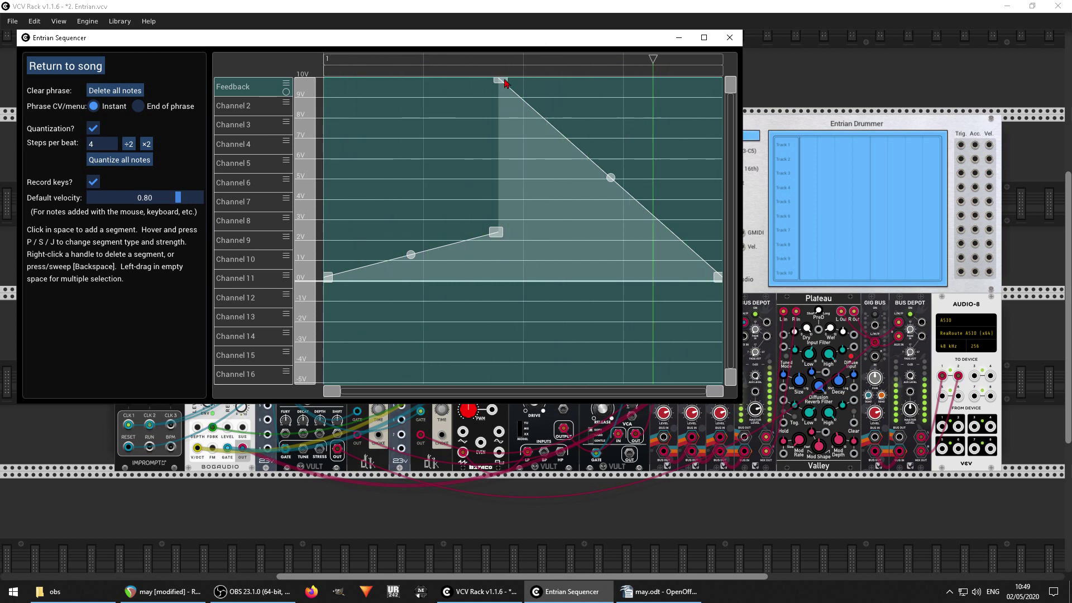
mouse_move(505, 83)
mouse_down()
mouse_move(597, 95)
mouse_move(502, 81)
mouse_up()
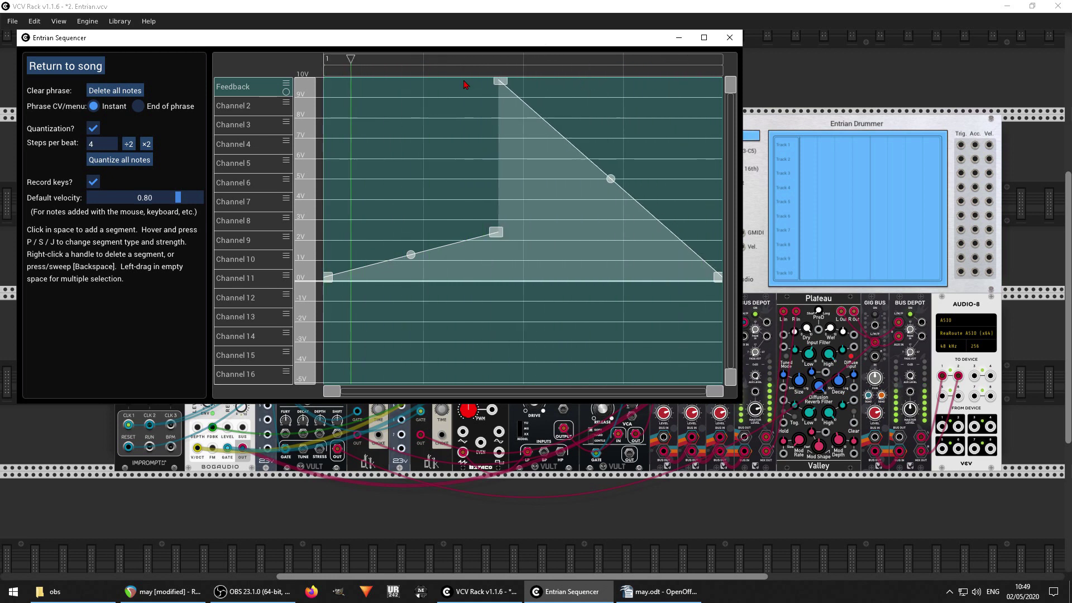
right_click(499, 233)
click(91, 67)
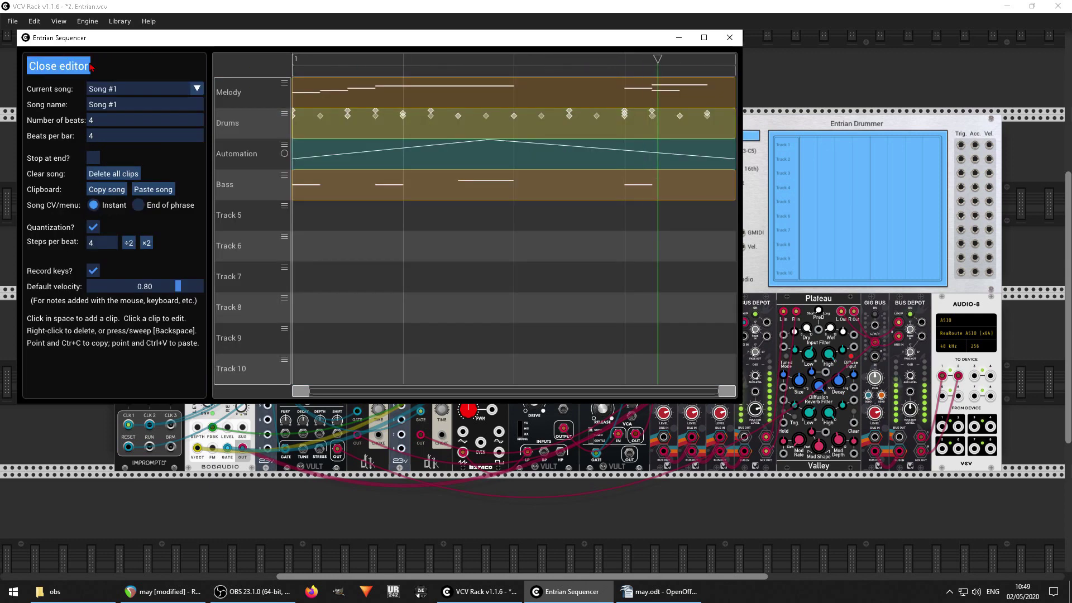
View the notes in the Timeline's Melody clip and the hits in its Drums clip, and close the editor.
click(376, 93)
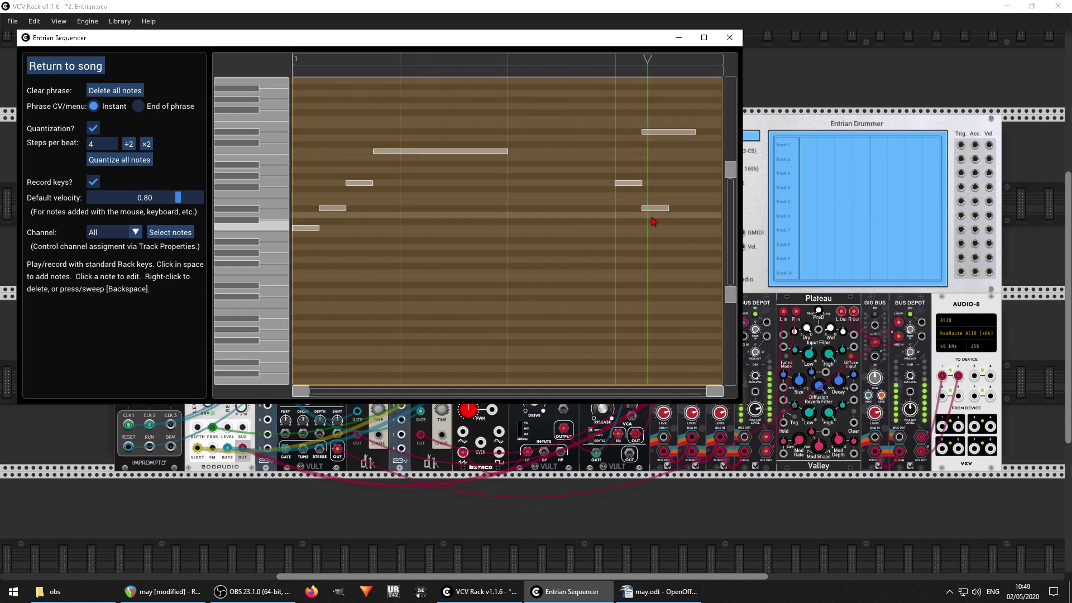
click(97, 65)
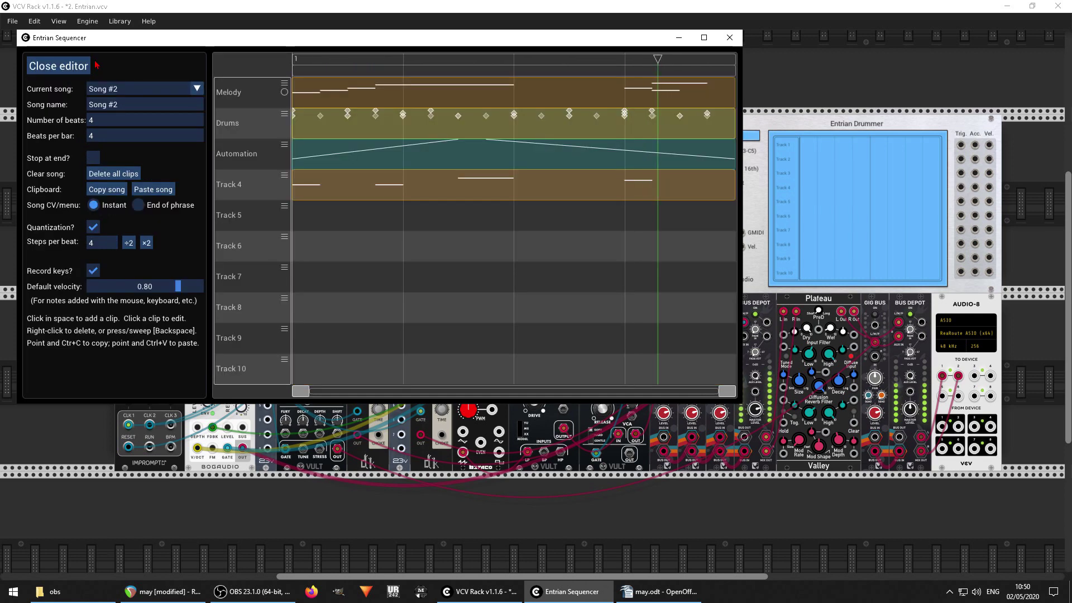
click(316, 121)
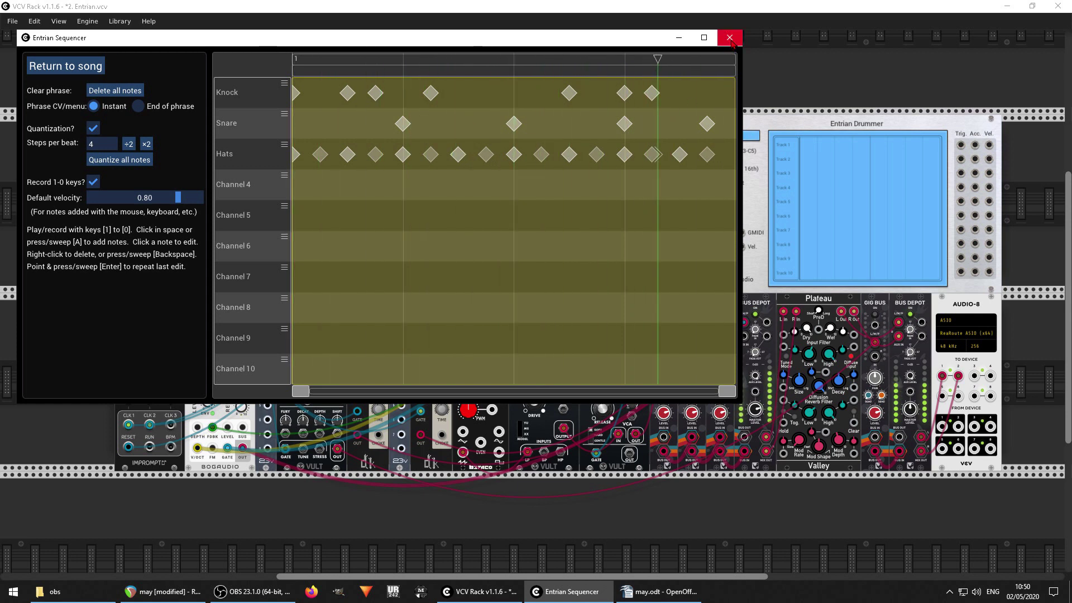
click(731, 39)
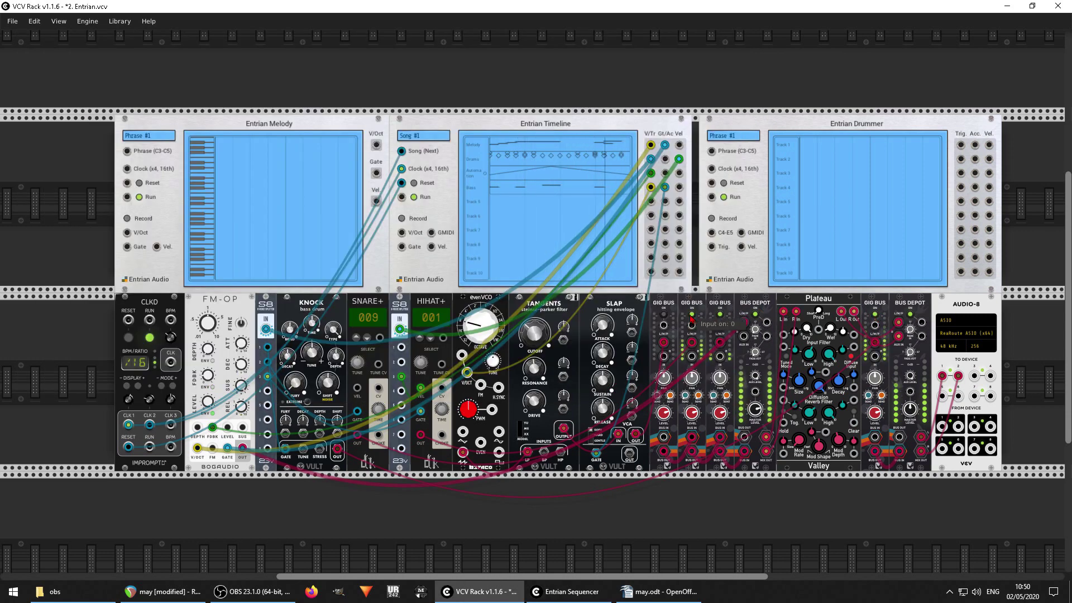
Inspect the note properties of the first Snare hit in the Drums clip and return to the song.
click(492, 155)
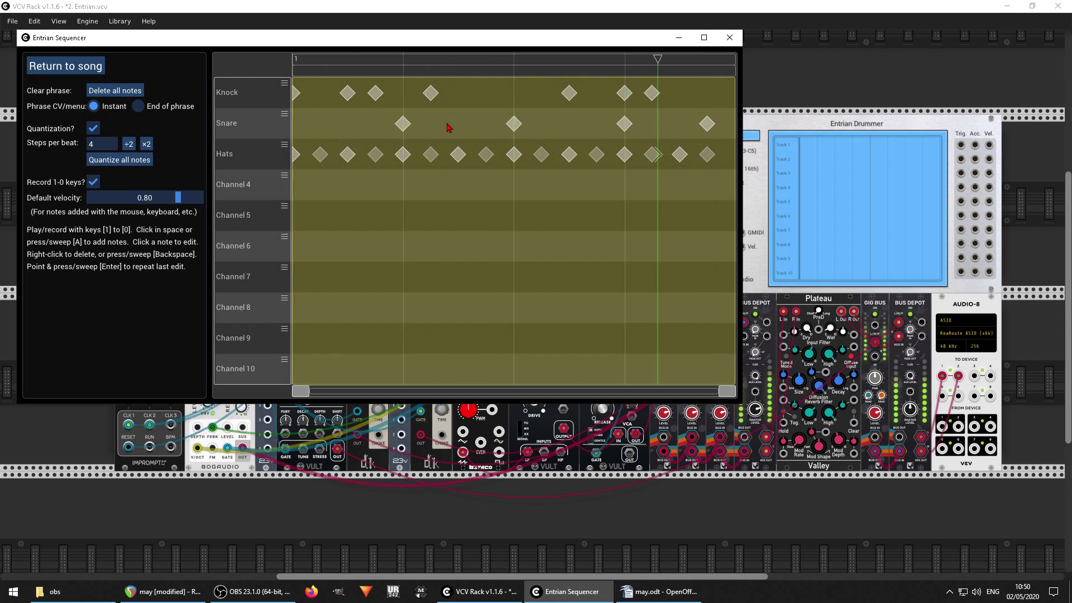
click(403, 124)
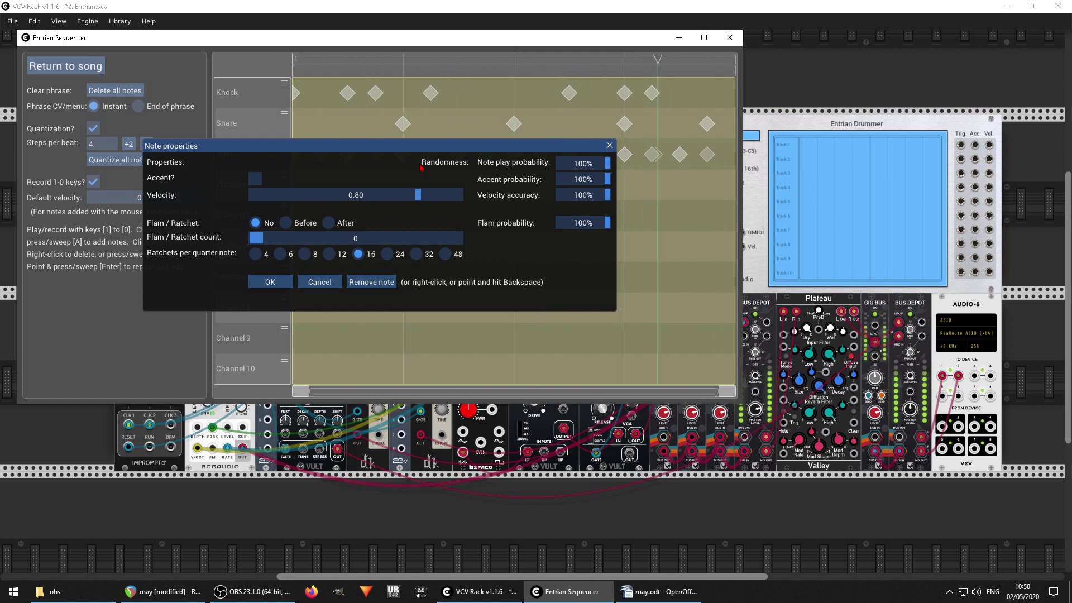
click(610, 146)
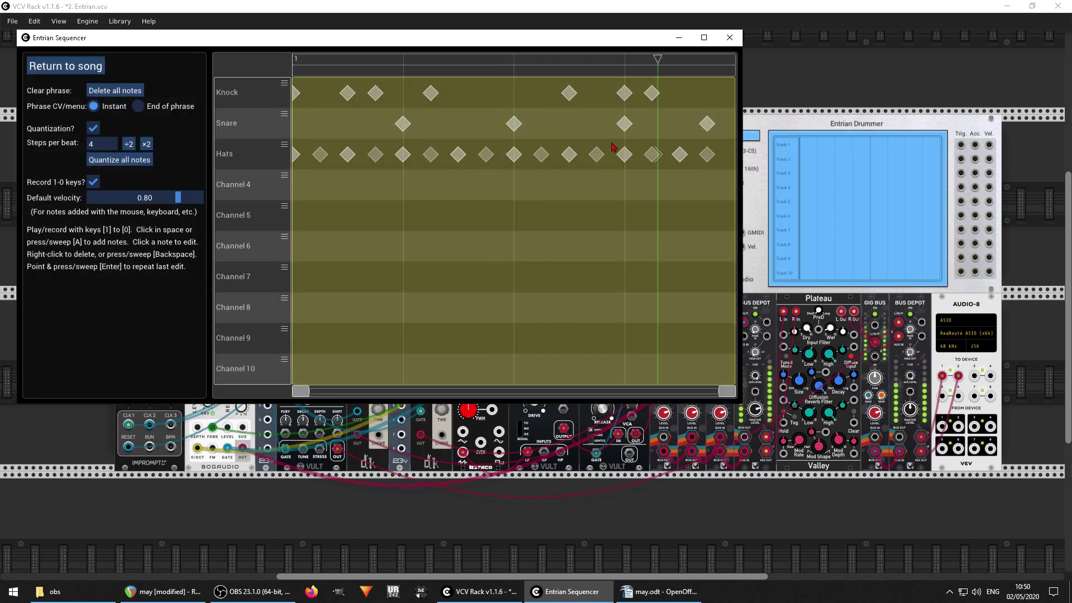
click(65, 66)
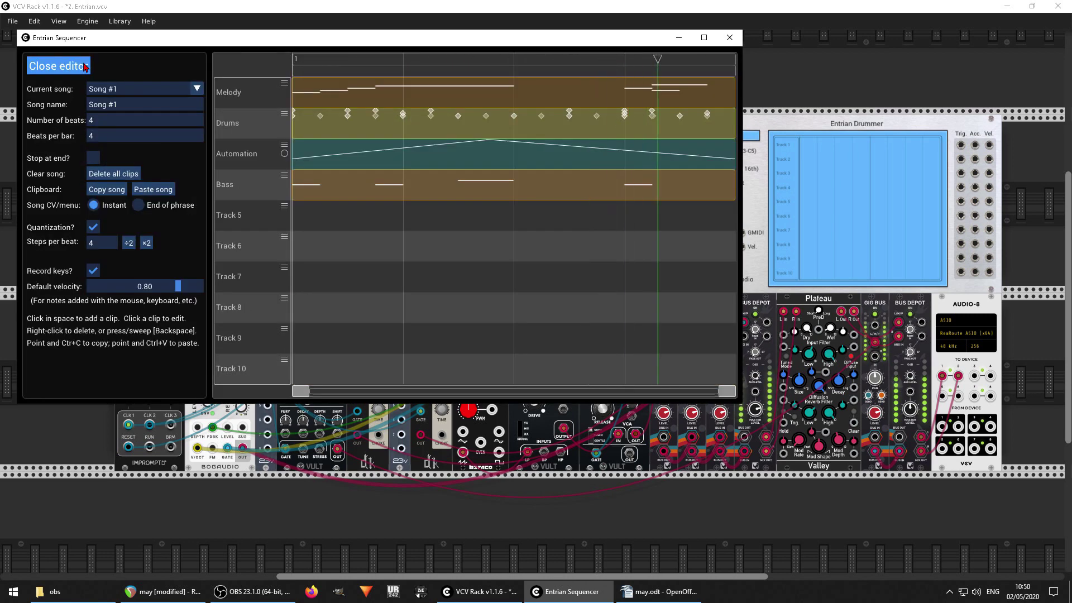
View the Timeline's Automation clip in the editor and the list of available songs on the module.
click(347, 155)
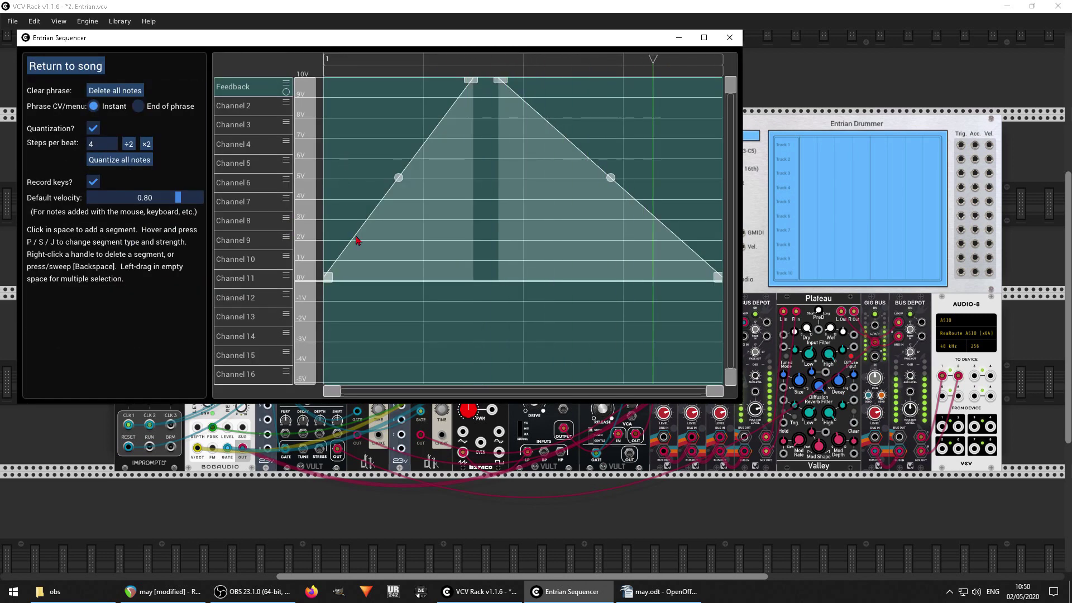
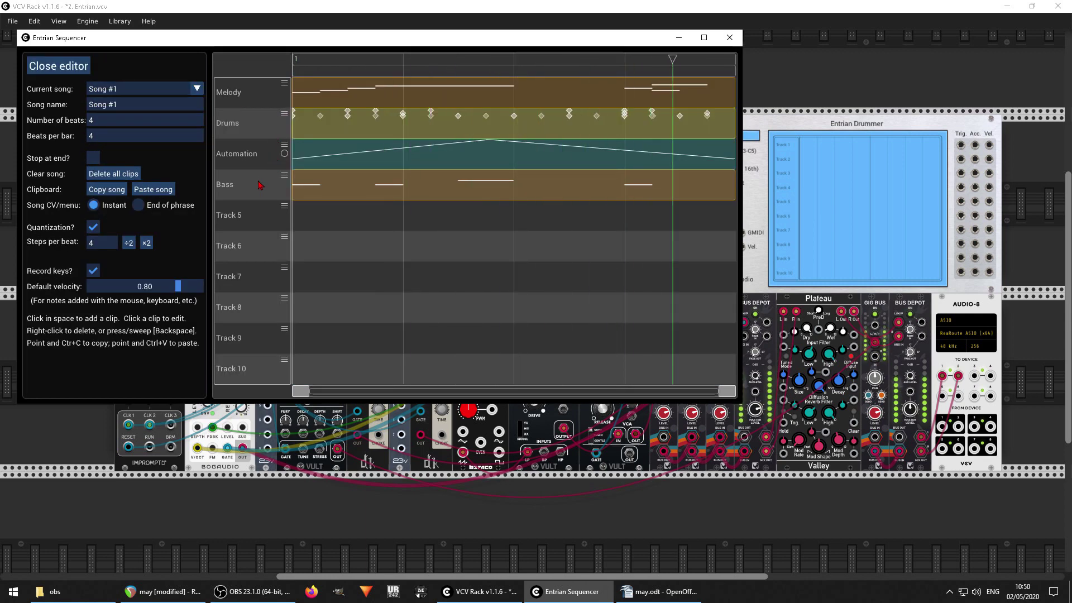
click(729, 37)
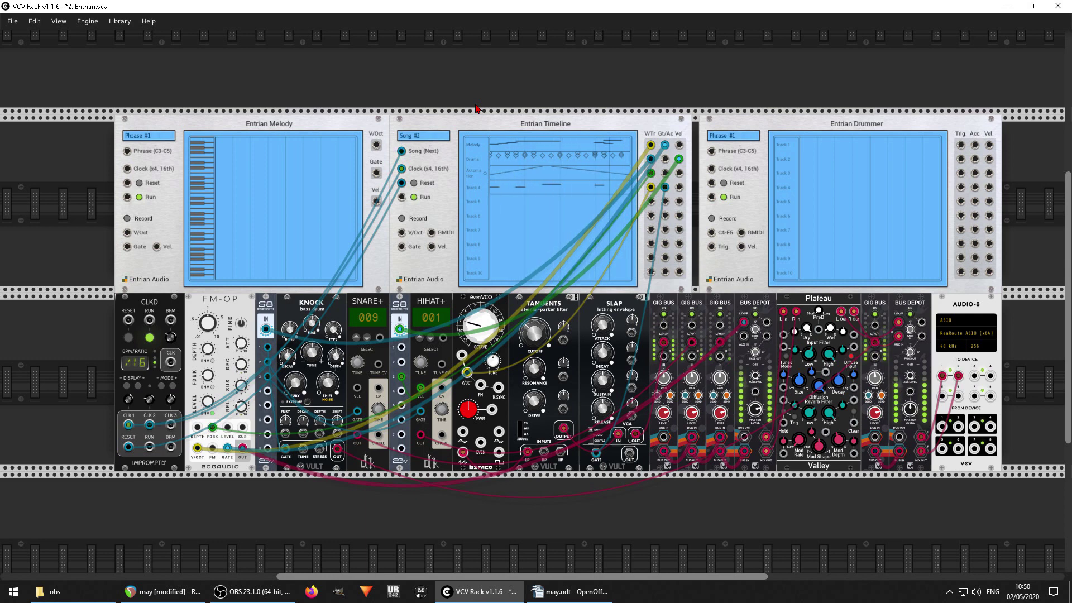
click(439, 134)
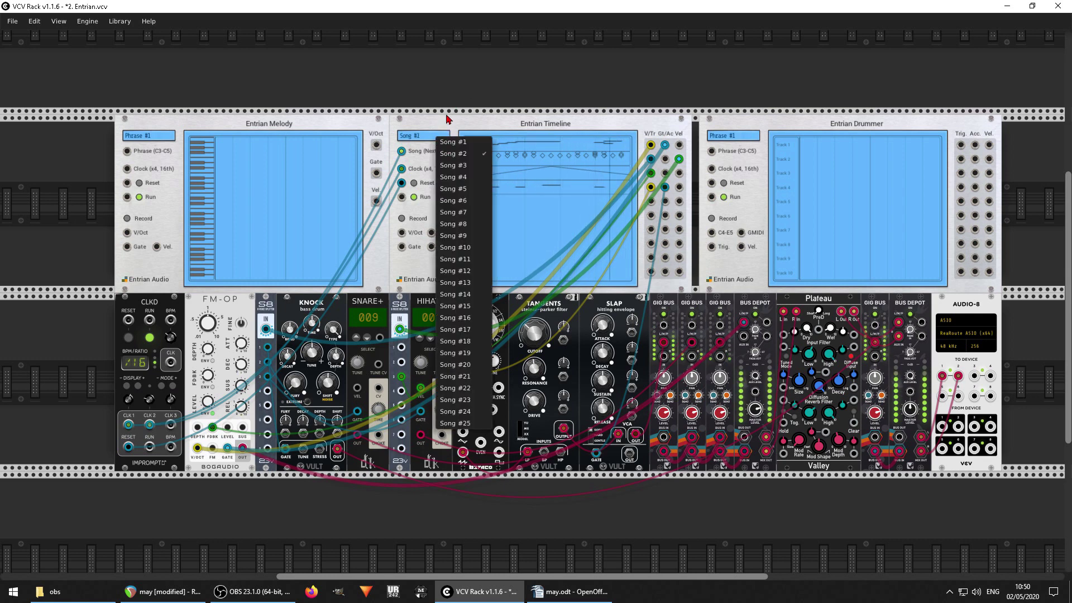
click(561, 125)
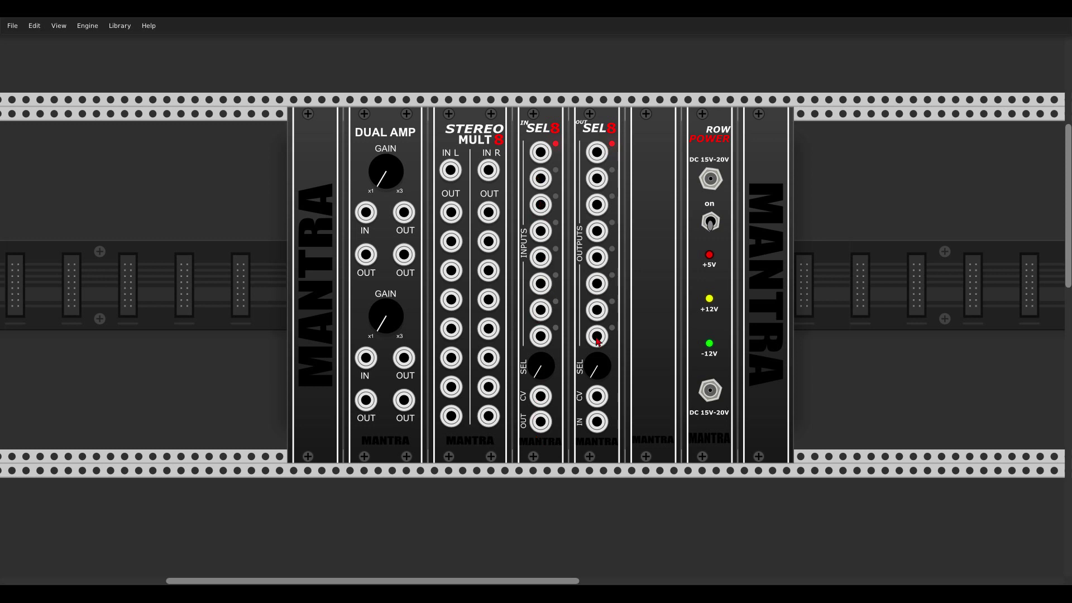
Turn the selector knob of the Mantra Out SEL8 module.
mouse_move(596, 367)
mouse_down()
mouse_move(596, 341)
mouse_move(596, 375)
mouse_up()
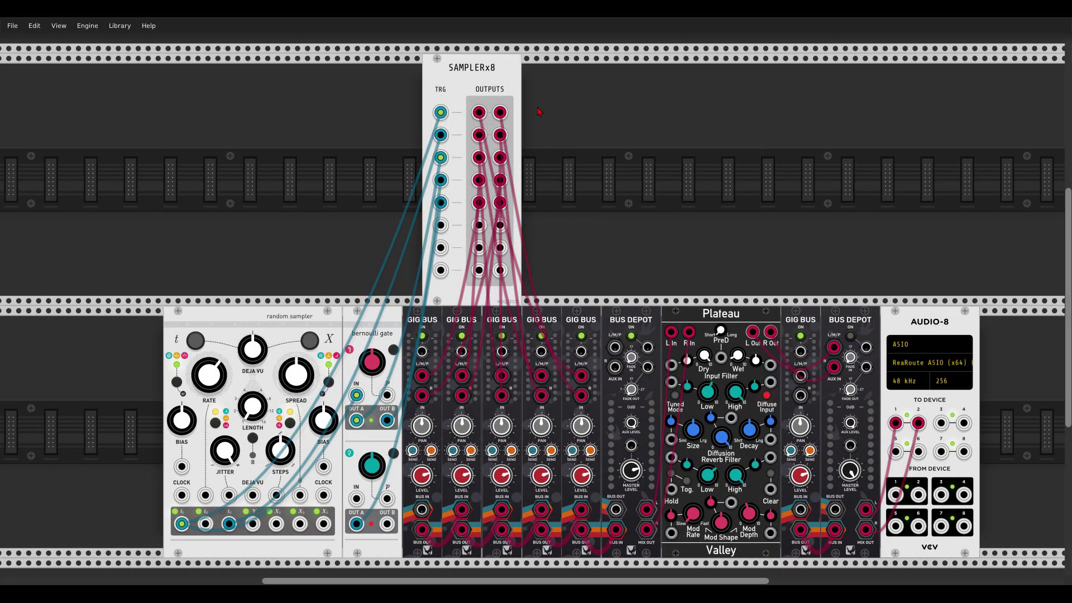
Look through the SamplerX8 module's sample slots in its options and dismiss them.
right_click(472, 81)
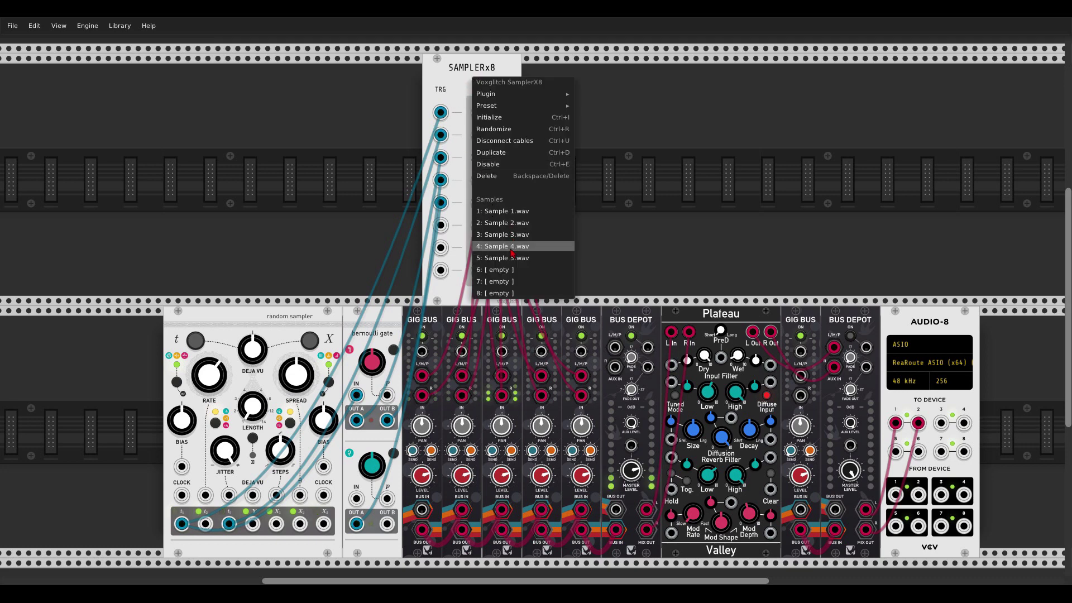
click(441, 92)
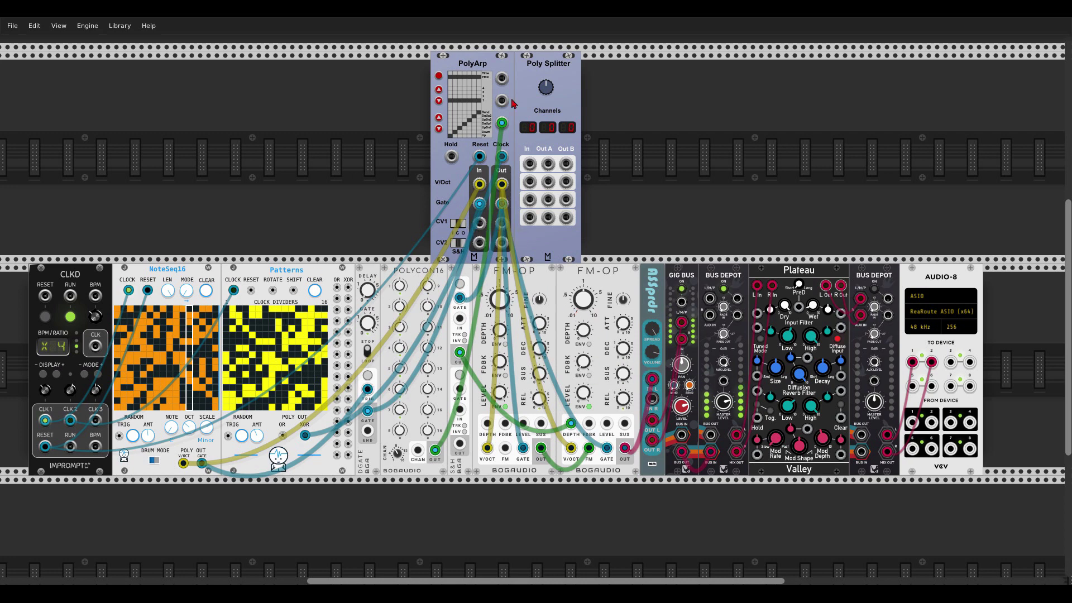
Toggle the output Bus Depot's on switch and examine the PolyArp module's pattern chart, inputs and outputs up close.
click(874, 291)
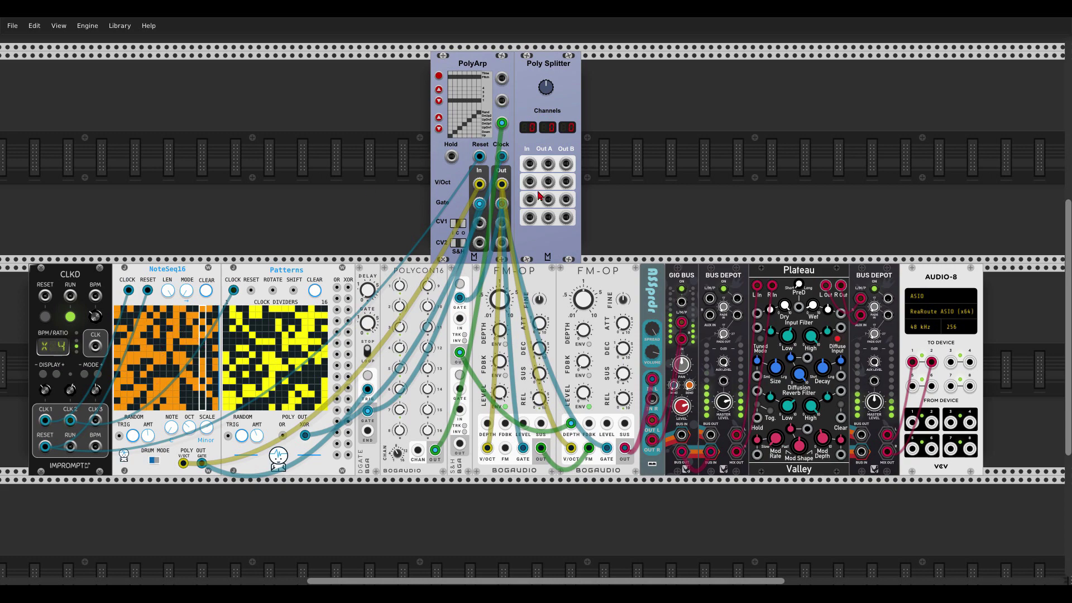
scroll(452, 104, up, 2)
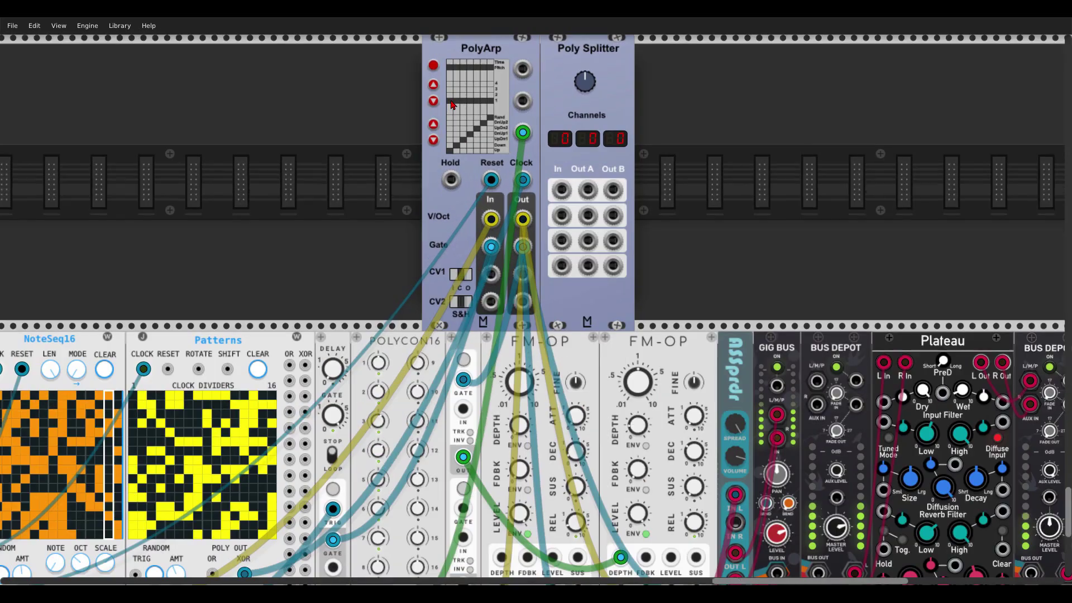
scroll(453, 105, up, 3)
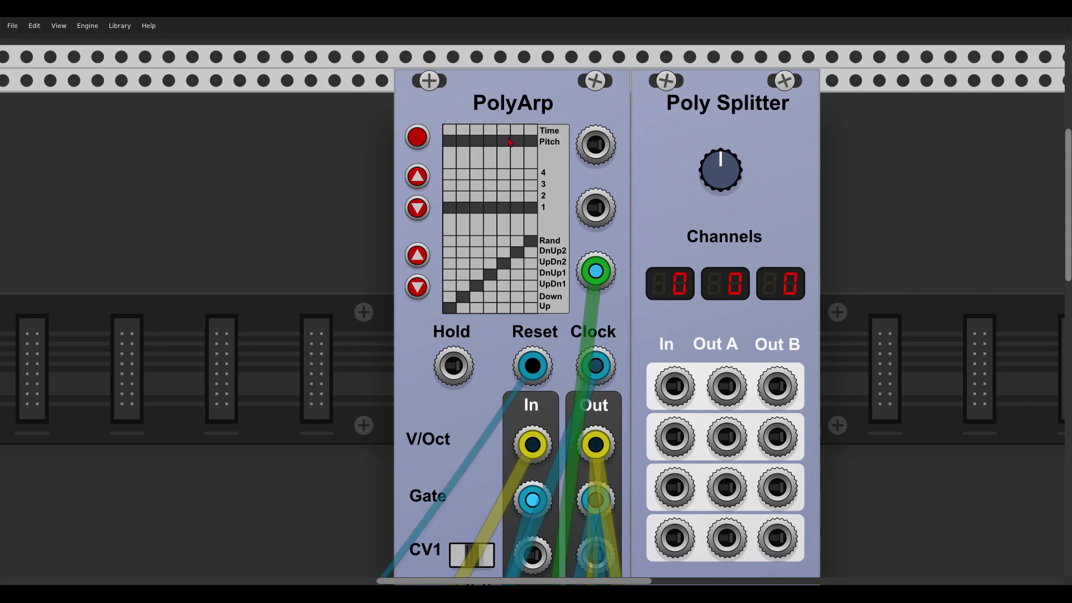
scroll(503, 162, down, 5)
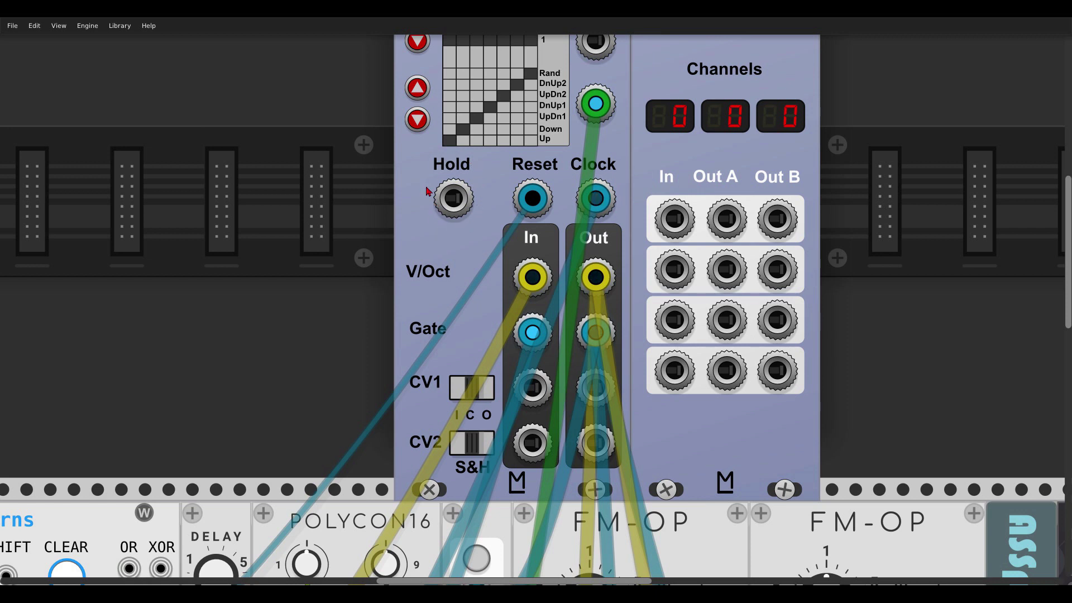
scroll(441, 191, down, 1)
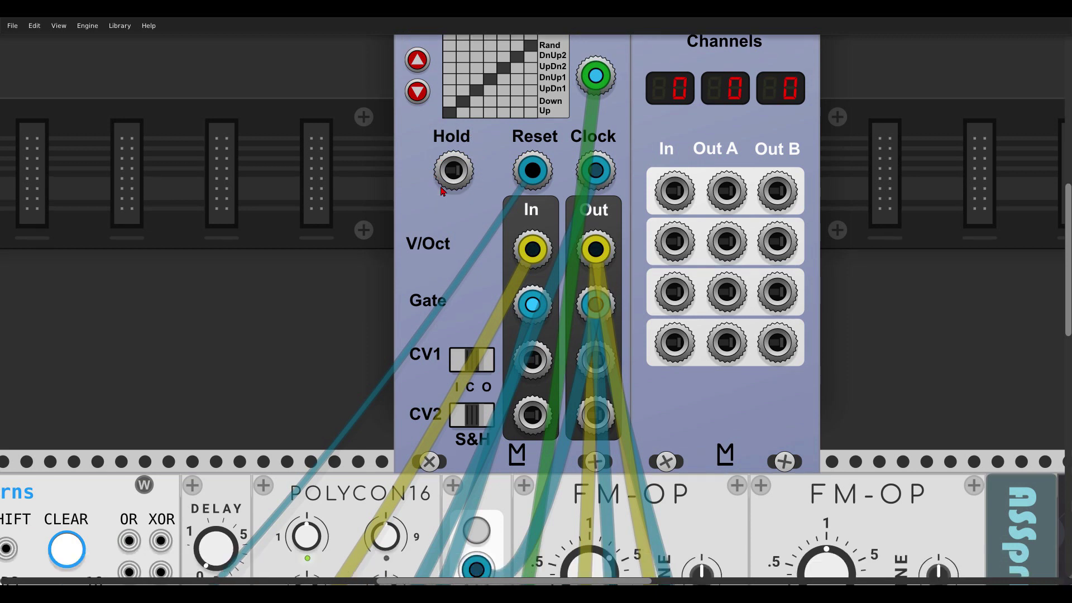
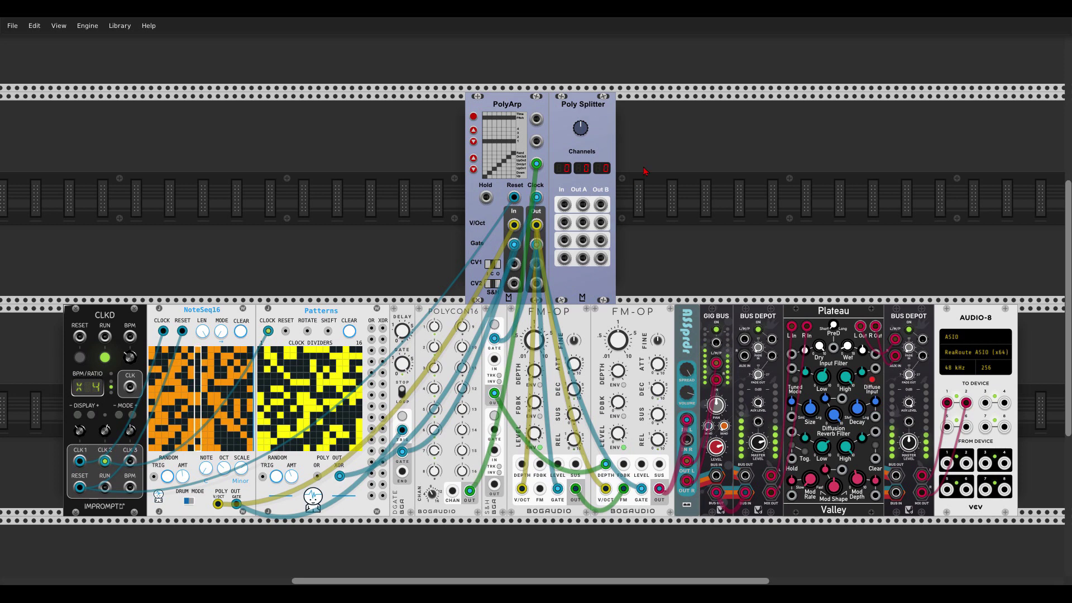
Adjust the depth knob of the second FM-OP module.
mouse_move(614, 379)
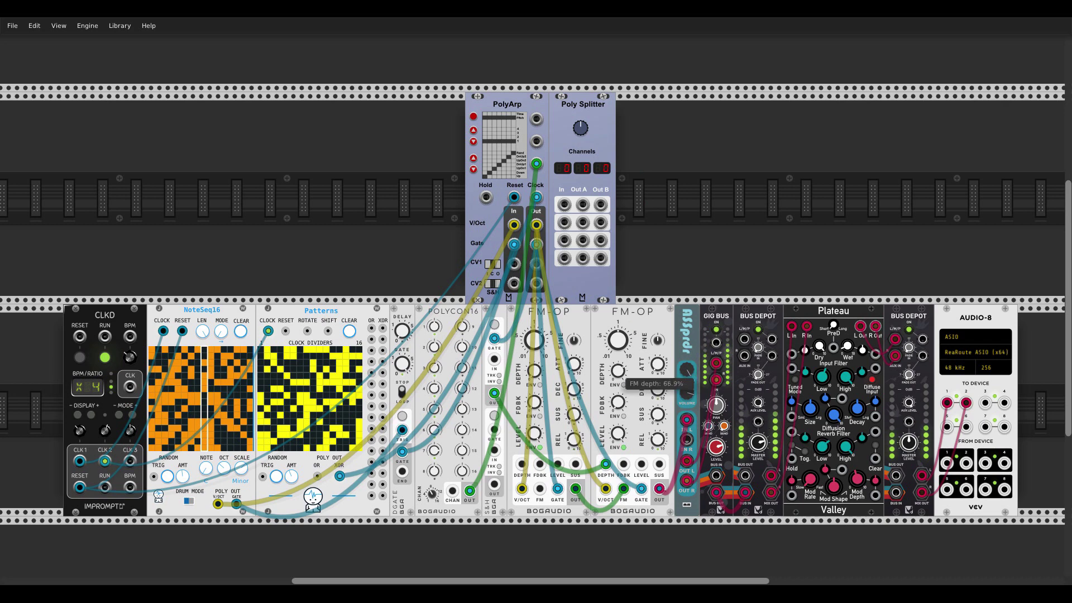
drag(617, 370, 618, 386)
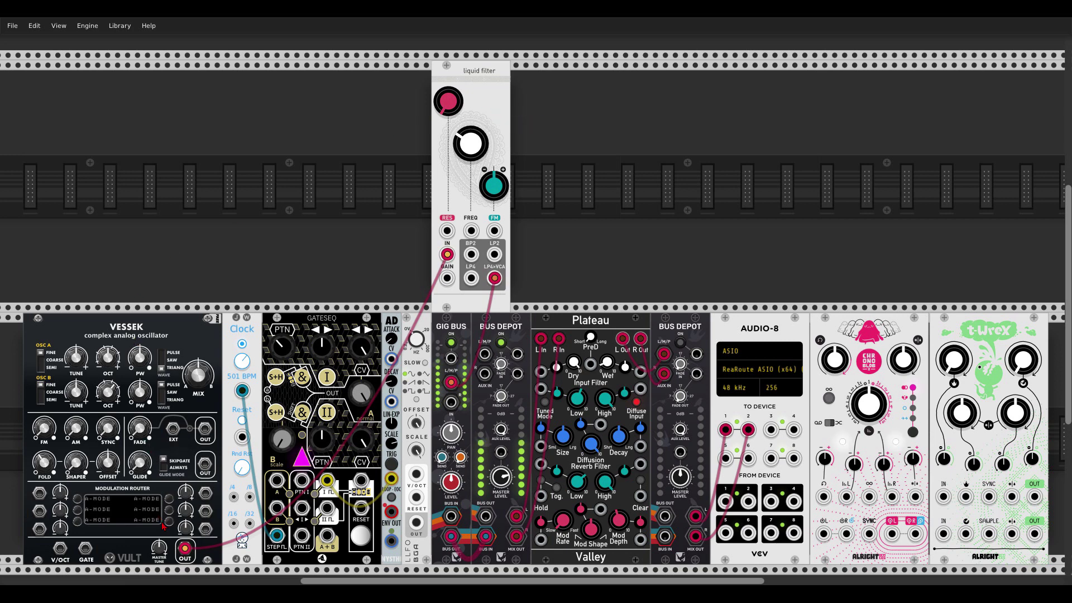
Switch on the output Bus Depot, then adjust the liquid filter's resonance and set its frequency to about 286 Hz.
click(680, 342)
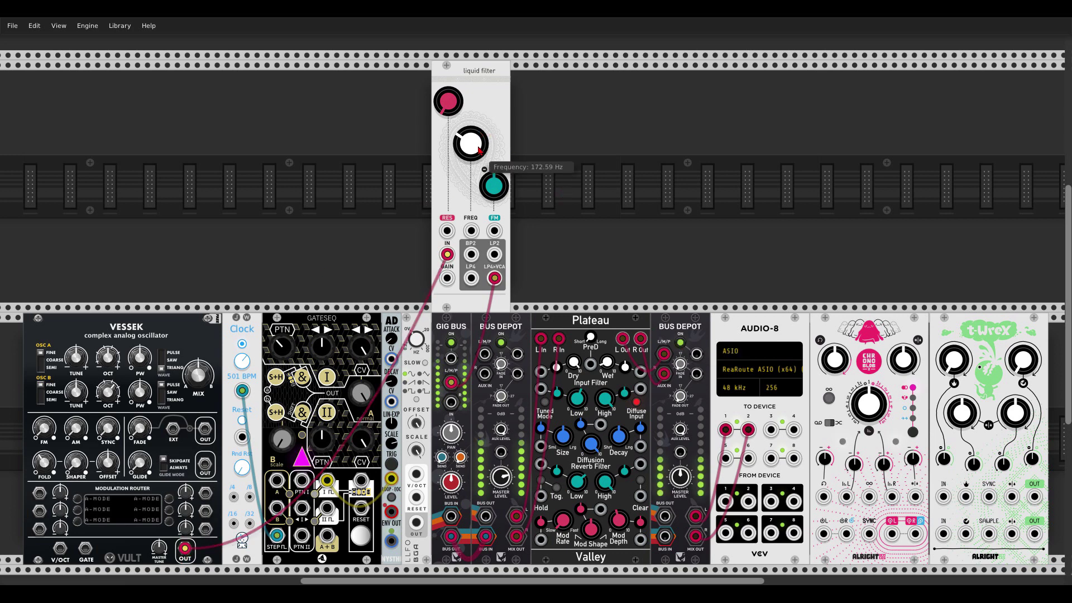
drag(479, 147, 479, 116)
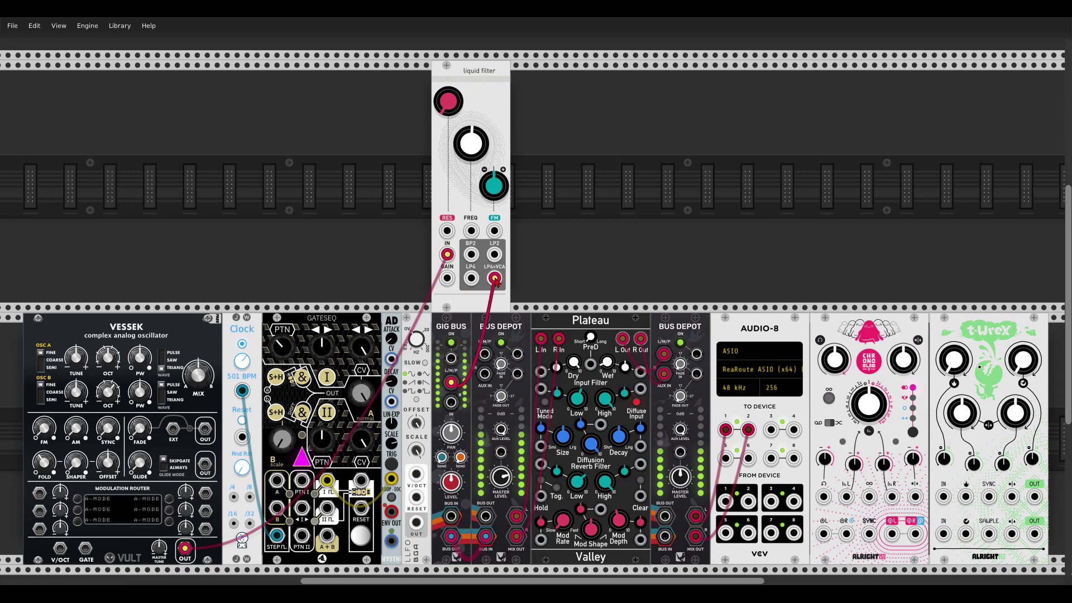
drag(449, 101, 449, 92)
drag(471, 144, 471, 178)
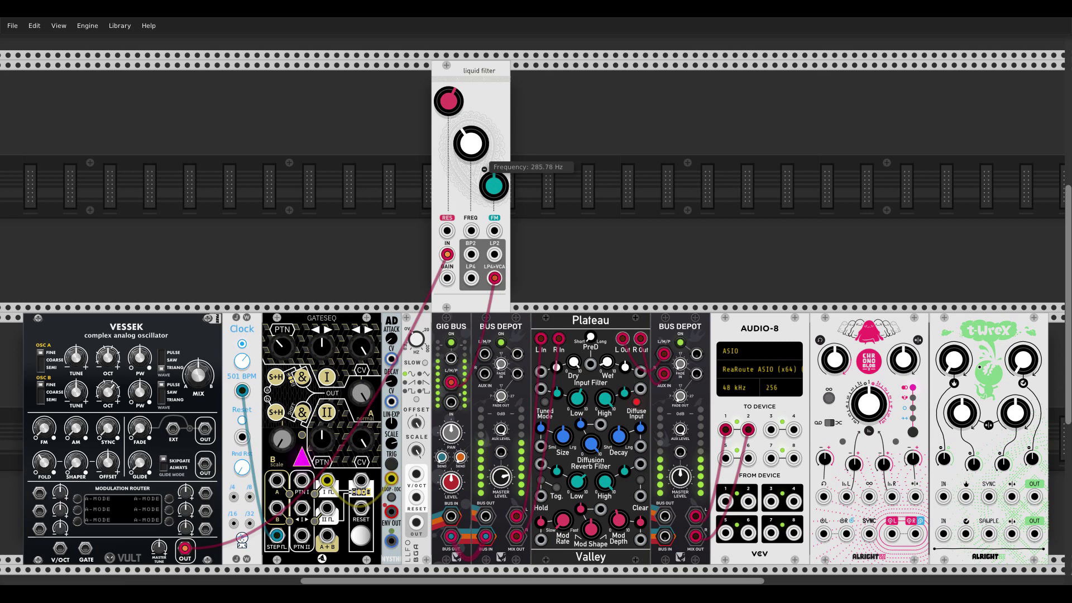
Patch the LFO output into the liquid filter's FM input and adjust the filter's frequency modulation amount and cutoff.
drag(416, 522, 494, 230)
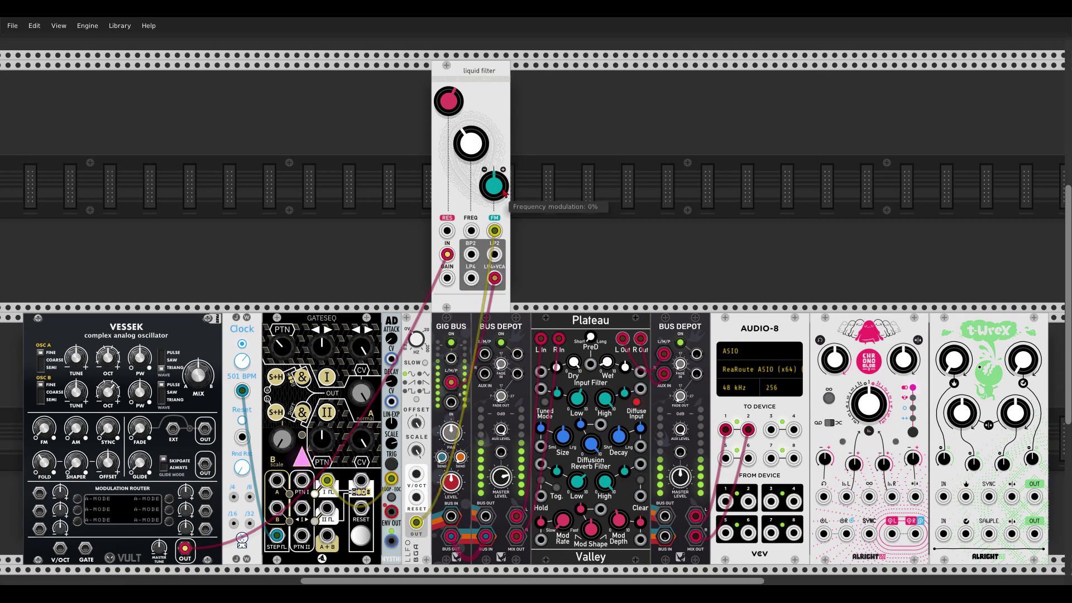
drag(504, 192, 504, 179)
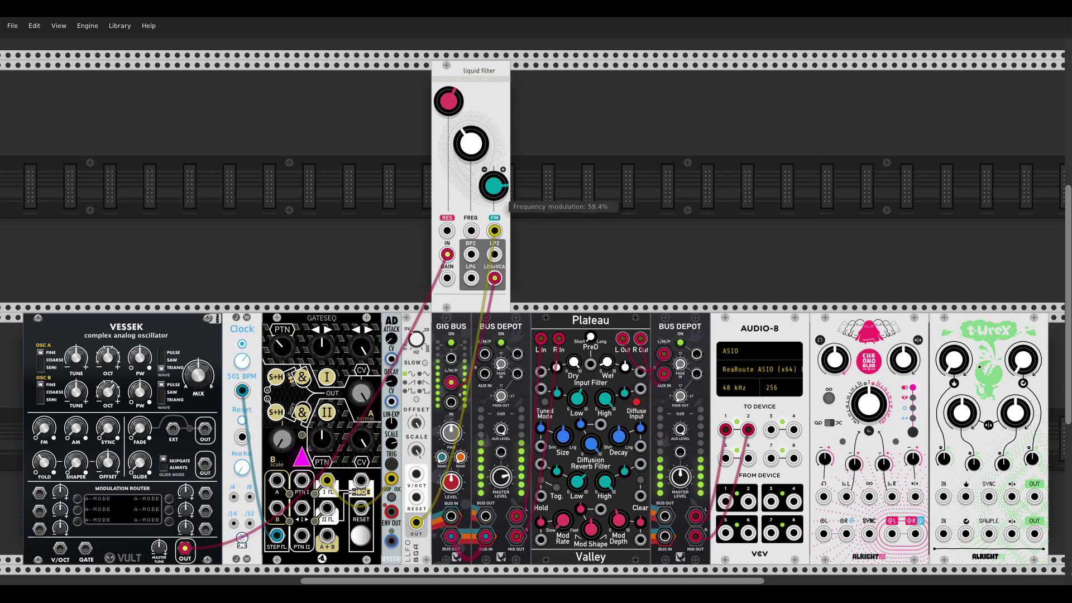
drag(494, 187, 494, 177)
drag(471, 143, 470, 147)
drag(494, 190, 494, 195)
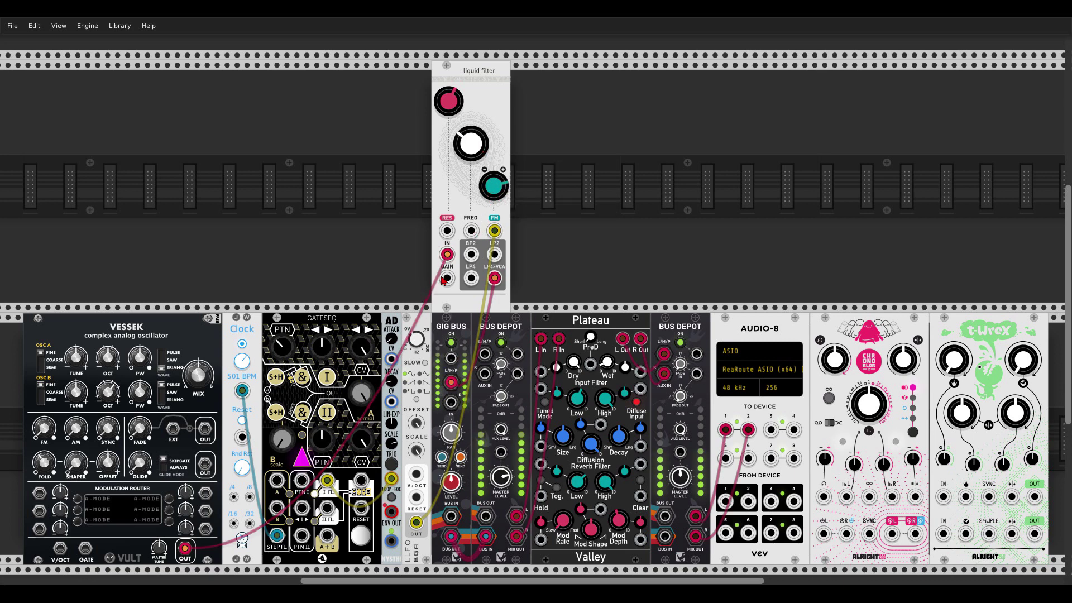
Change the LFO's frequency and readjust the liquid filter's cutoff and frequency modulation amount.
drag(416, 340, 416, 322)
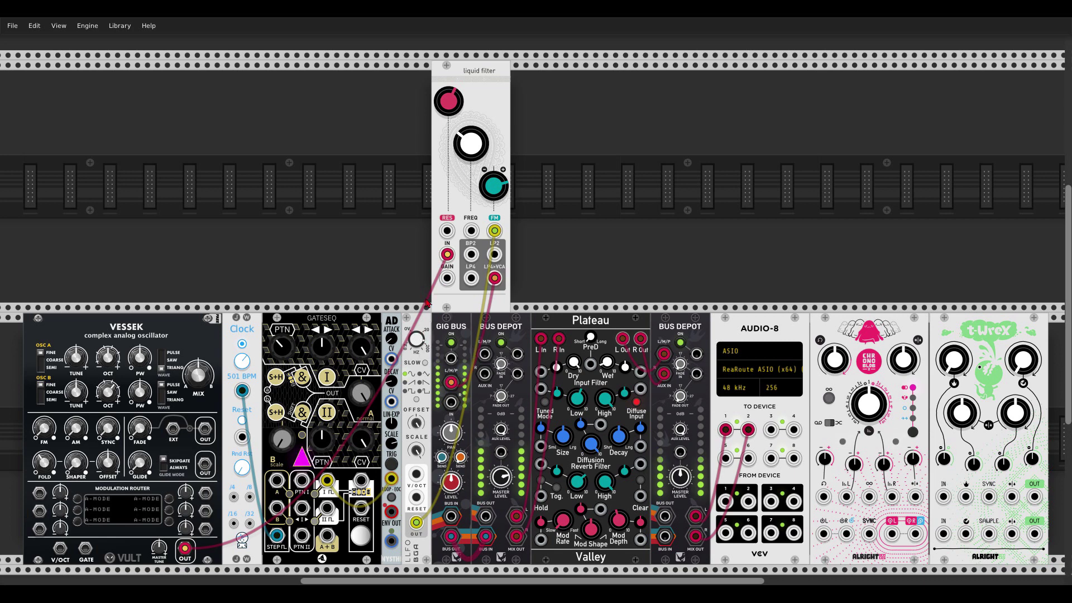
drag(479, 151, 479, 134)
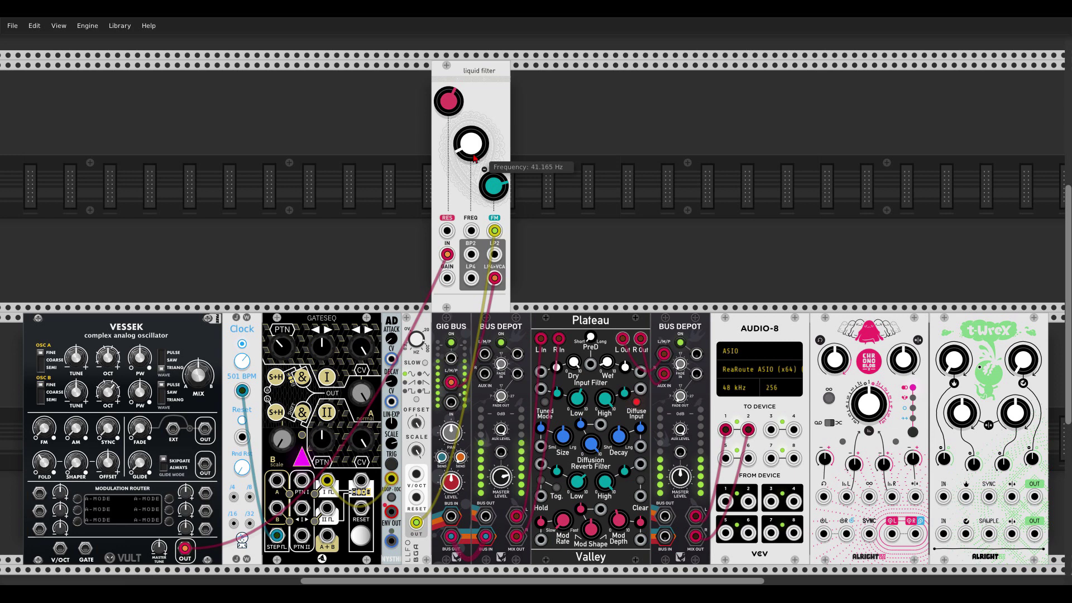
drag(494, 188, 503, 161)
Unplug the LFO from the liquid filter's FM input and patch the AD envelope output into the filter's GAIN input.
drag(416, 521, 480, 346)
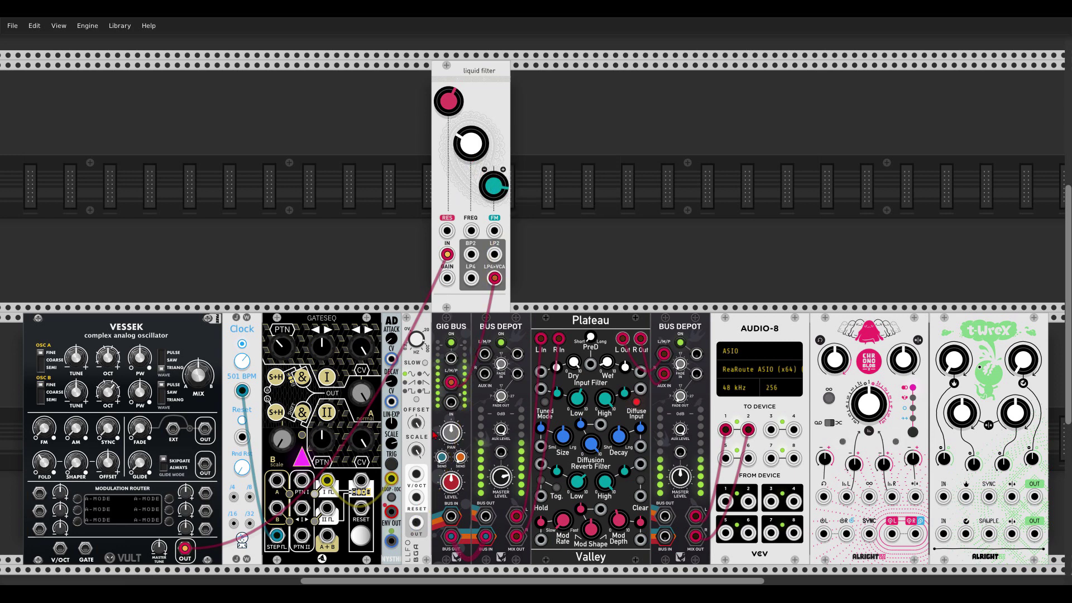
double_click(495, 187)
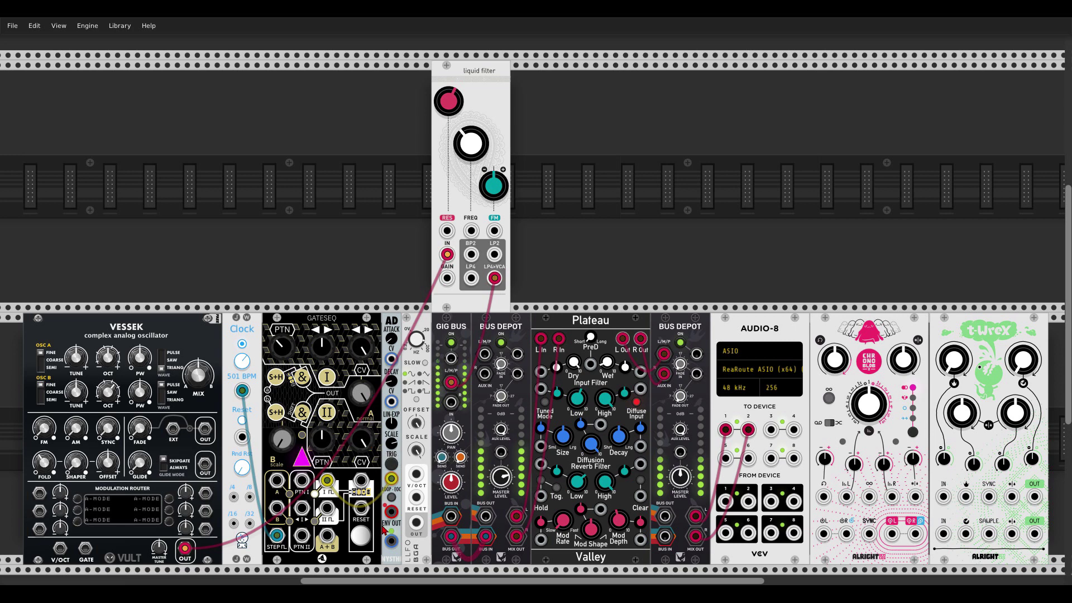
drag(392, 542, 448, 278)
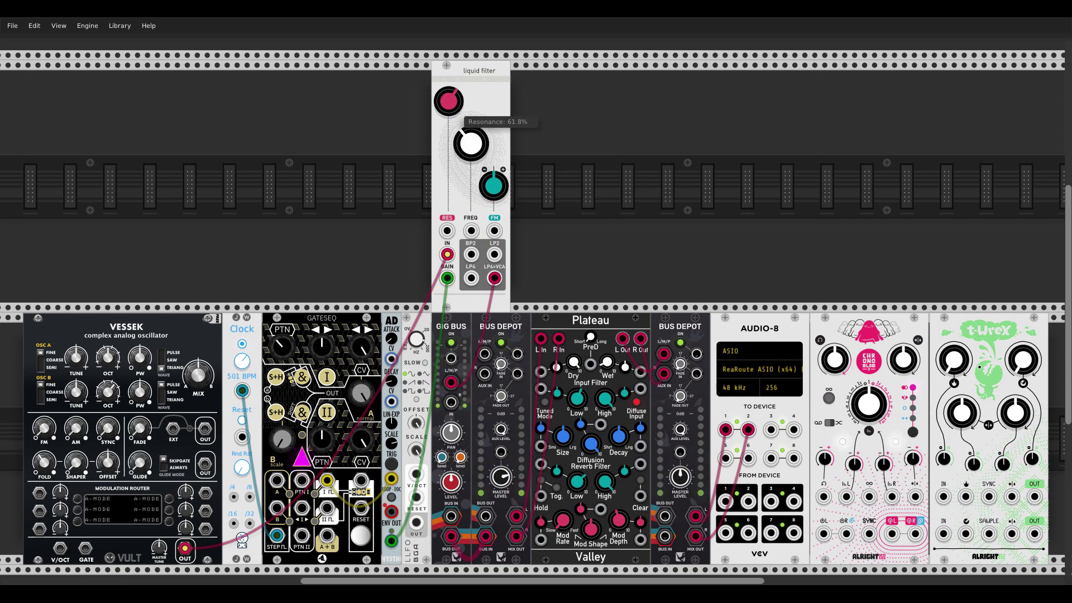
Adjust the liquid filter's resonance and set its frequency to about 334 Hz.
mouse_move(470, 144)
mouse_down()
mouse_move(471, 111)
mouse_move(476, 151)
mouse_up()
drag(449, 101, 449, 100)
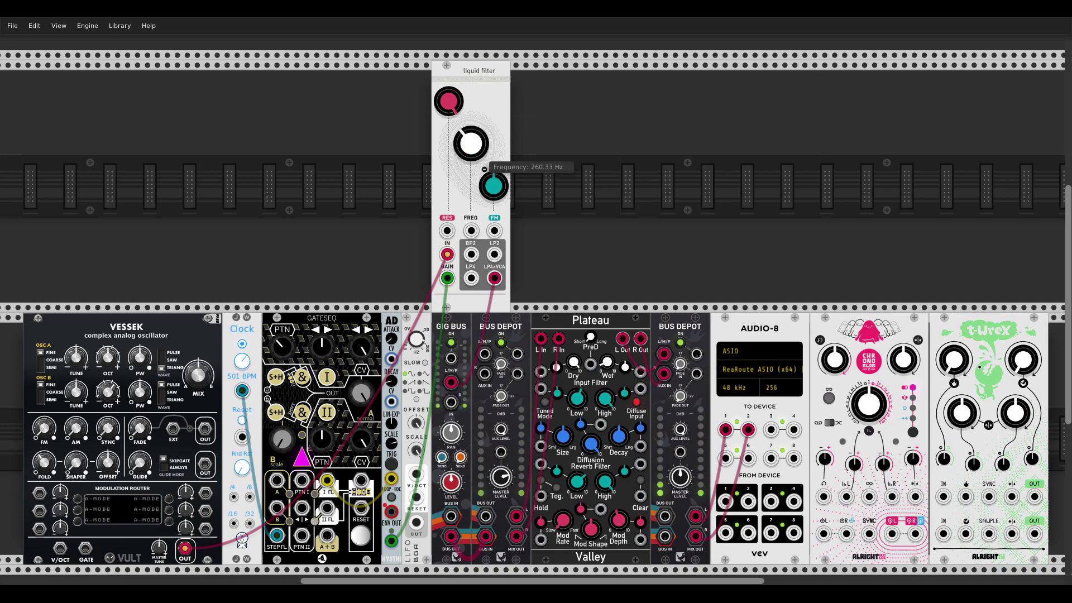
drag(471, 143, 471, 135)
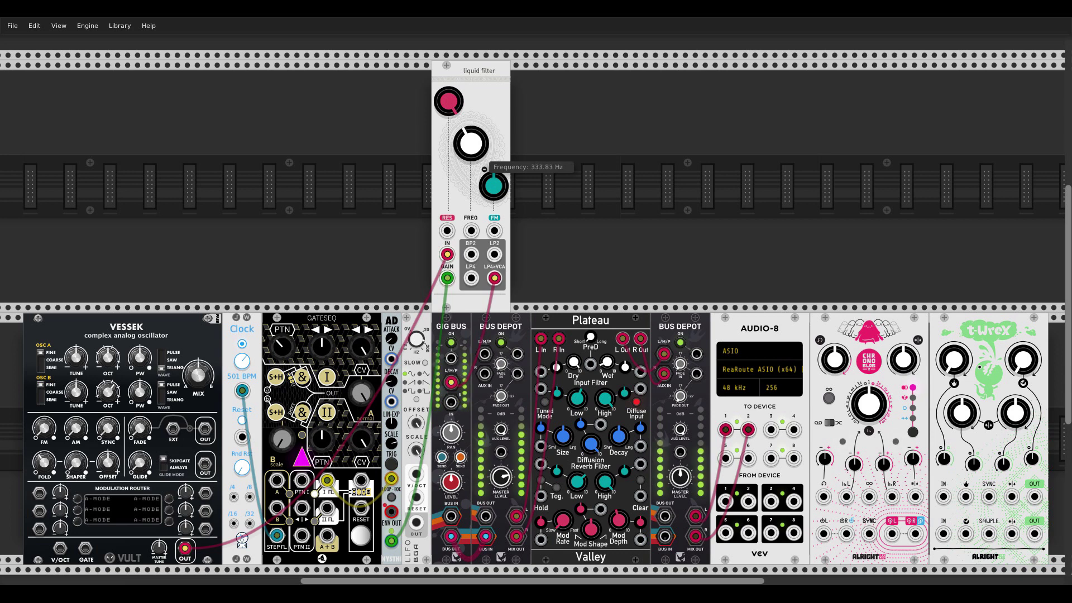
Reconnect the LFO output to the liquid filter's FM input and vary the frequency modulation amount.
drag(417, 522, 494, 231)
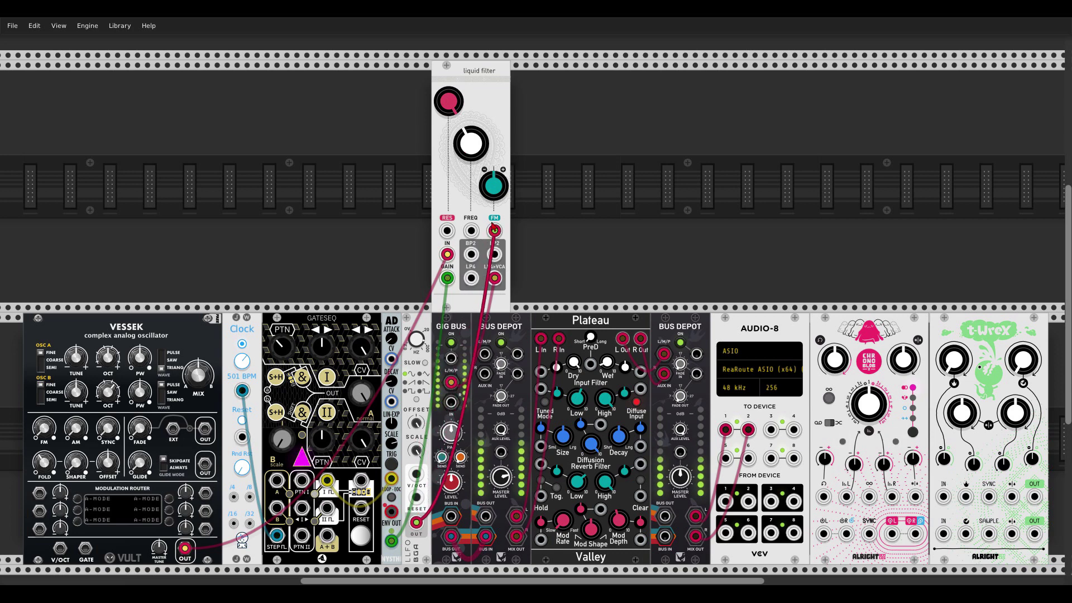
drag(494, 186, 494, 180)
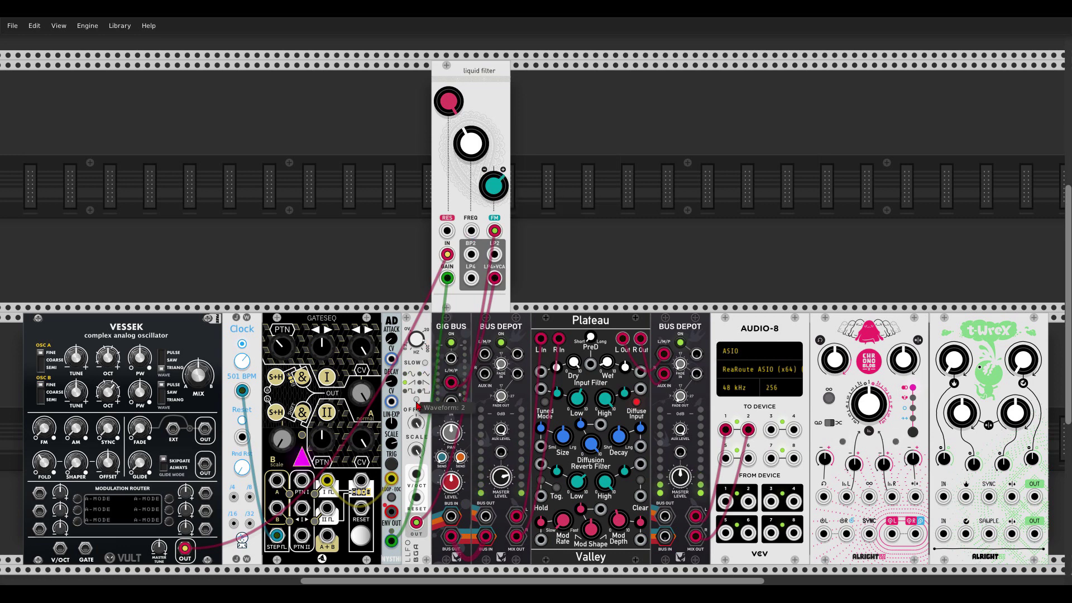
drag(494, 187, 494, 195)
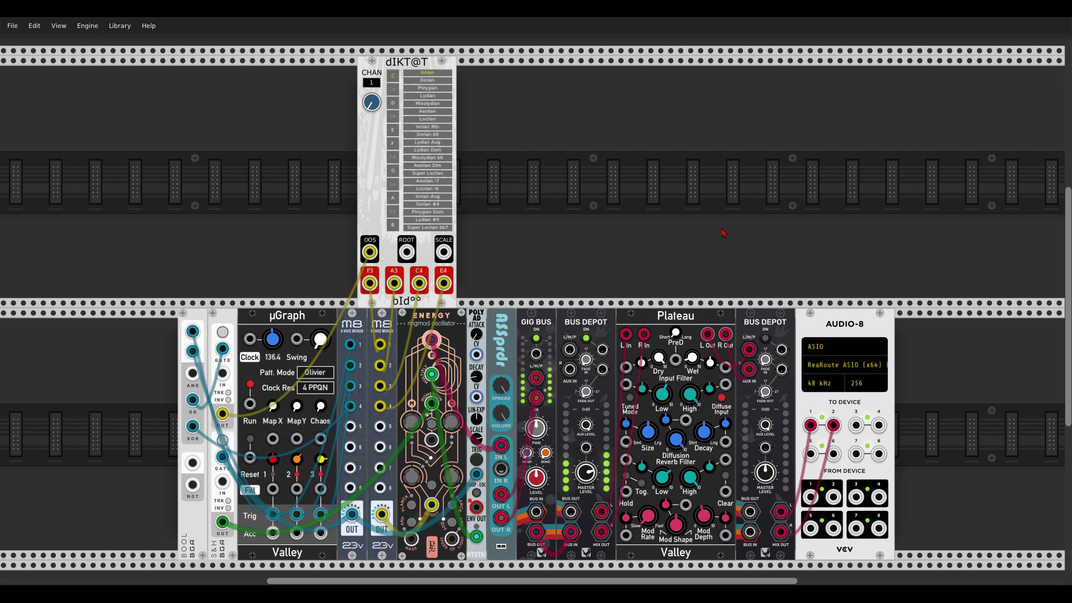
Set the dIKT@T module to root F# and scale Ionian Min, and examine its chord outputs and the modules patched to it.
scroll(379, 107, up, 5)
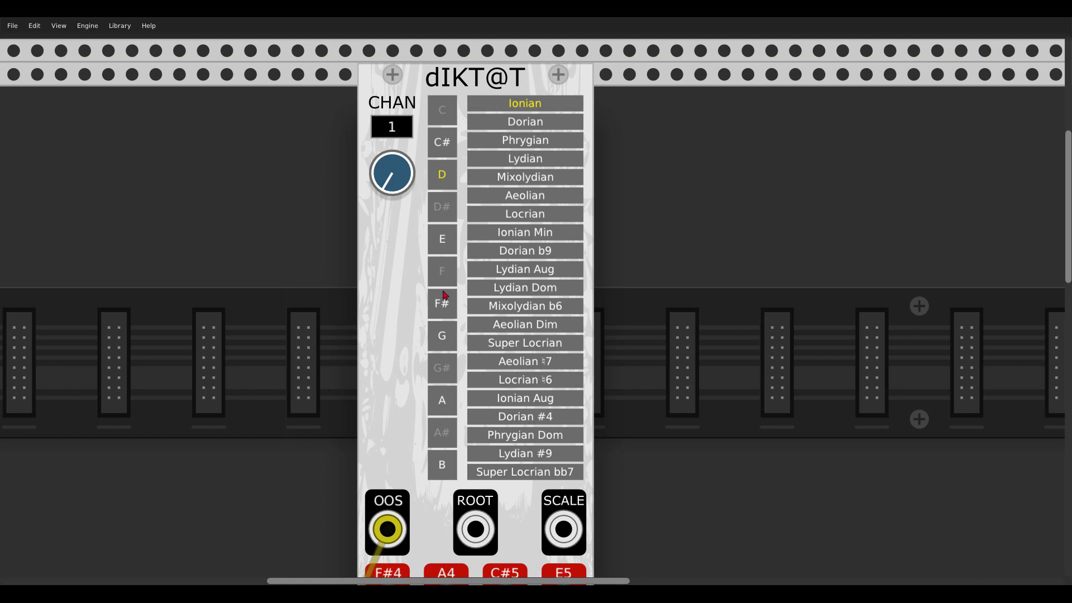
click(515, 252)
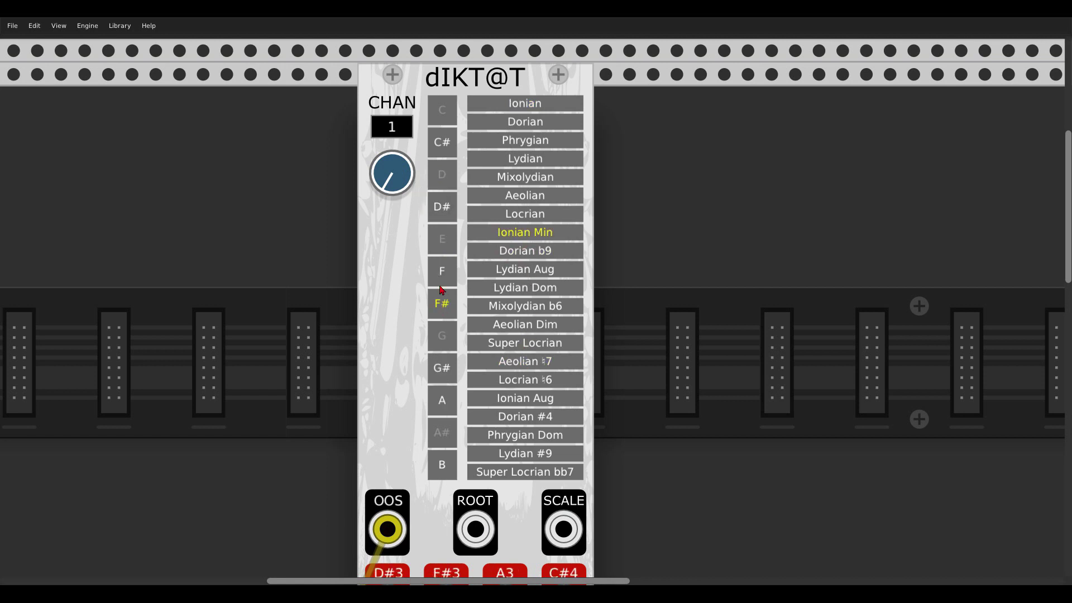
scroll(440, 294, down, 3)
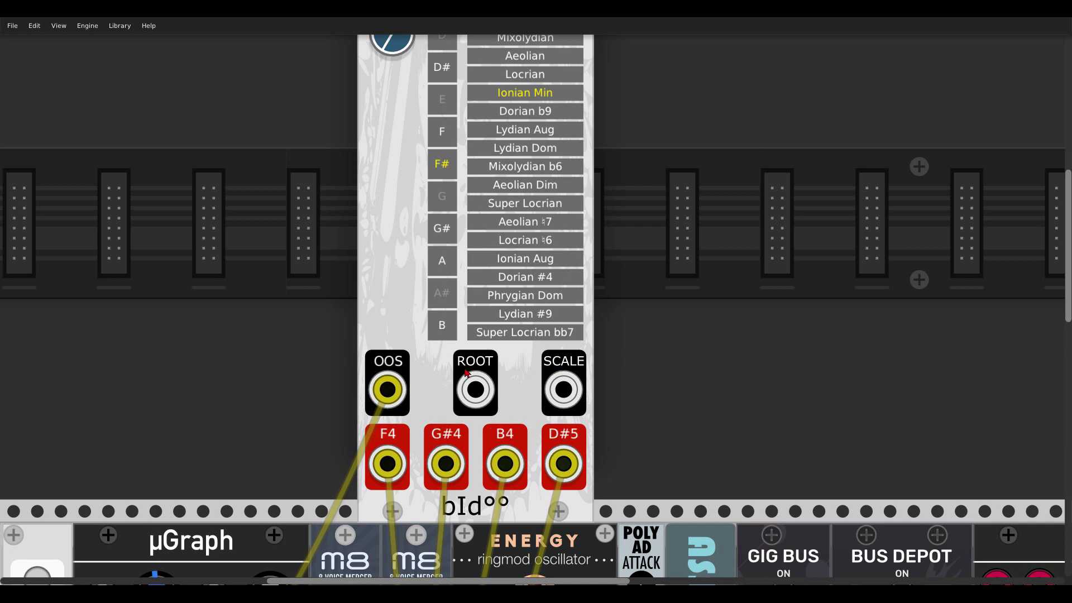
scroll(408, 321, down, 3)
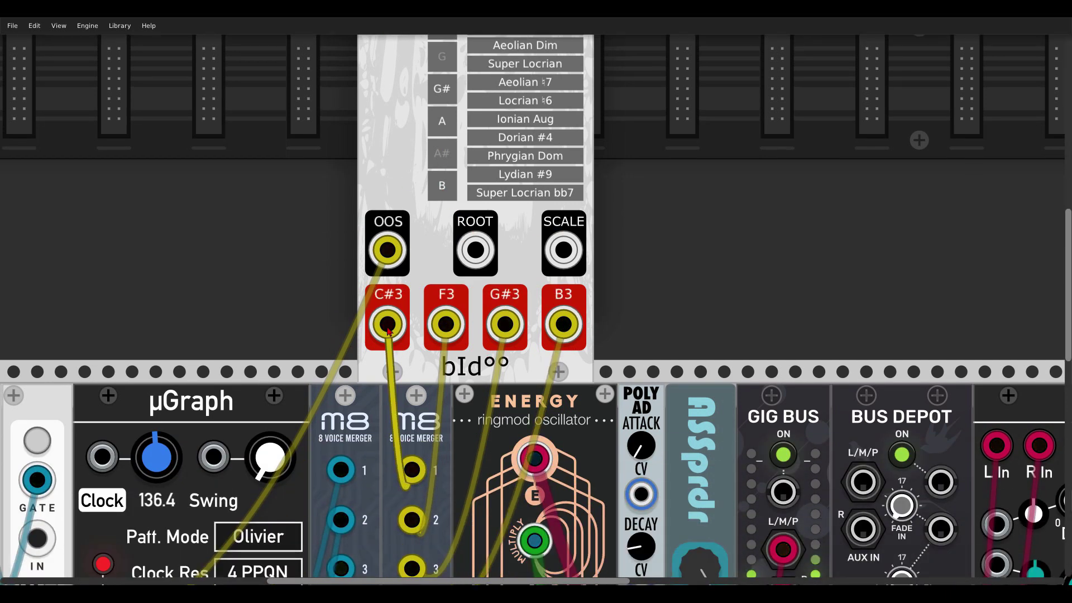
scroll(416, 340, down, 5)
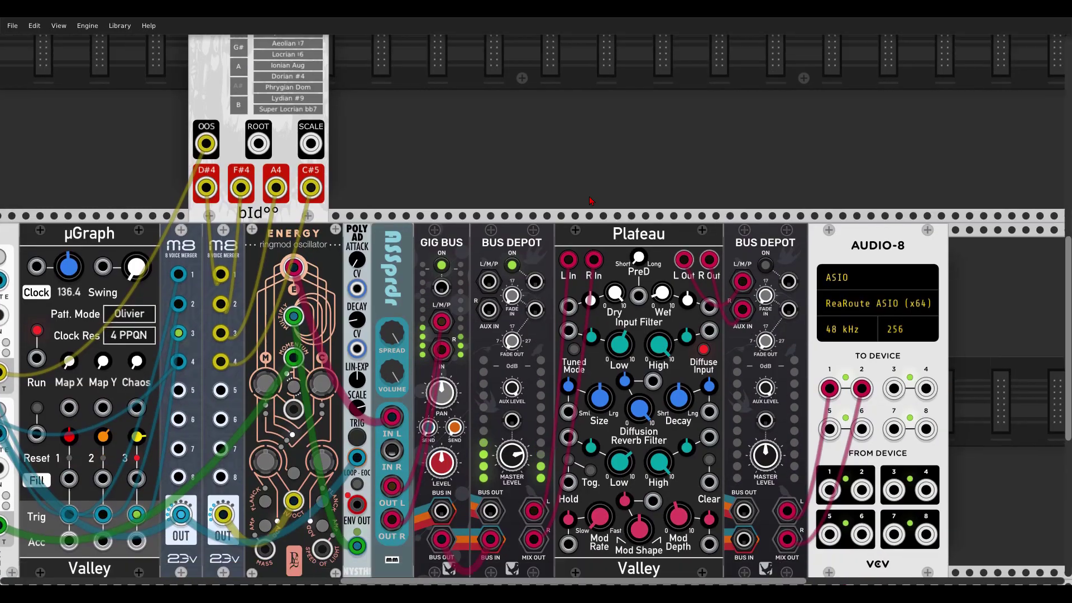
scroll(629, 191, left, 5)
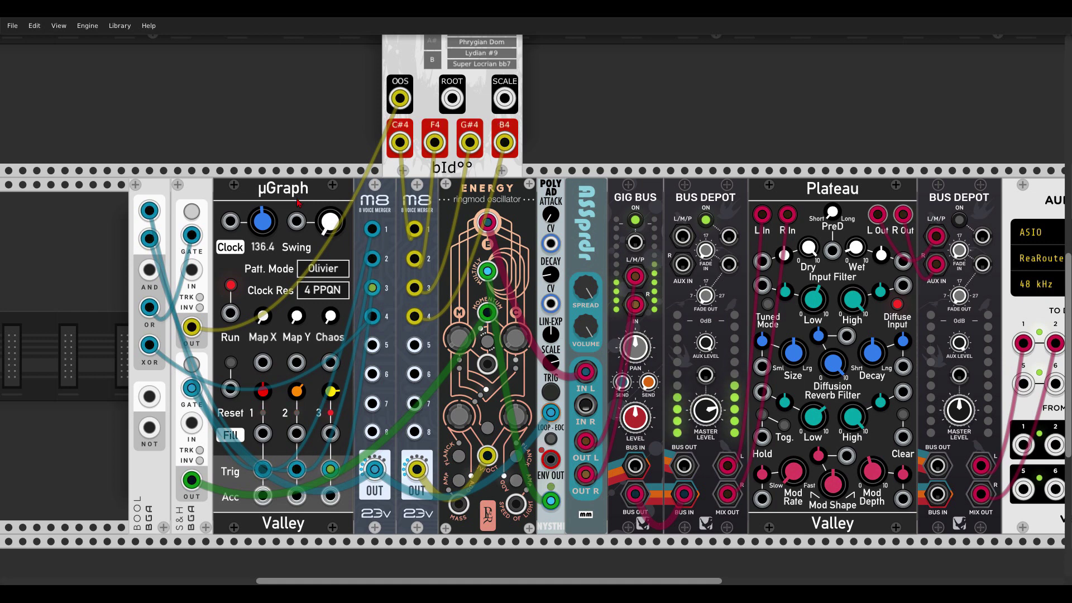
mouse_move(327, 218)
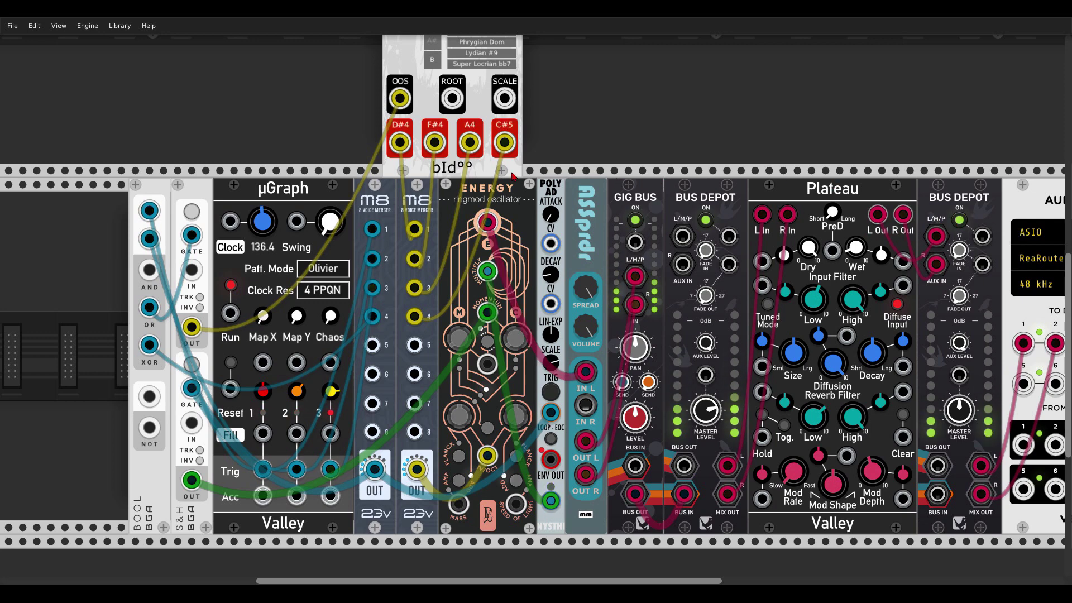
Try the Ionian scale on the dIKT@T module, then set its scale to Aeolian ♮7 and its root to G.
scroll(509, 176, up, 5)
scroll(510, 176, up, 1)
scroll(458, 153, up, 2)
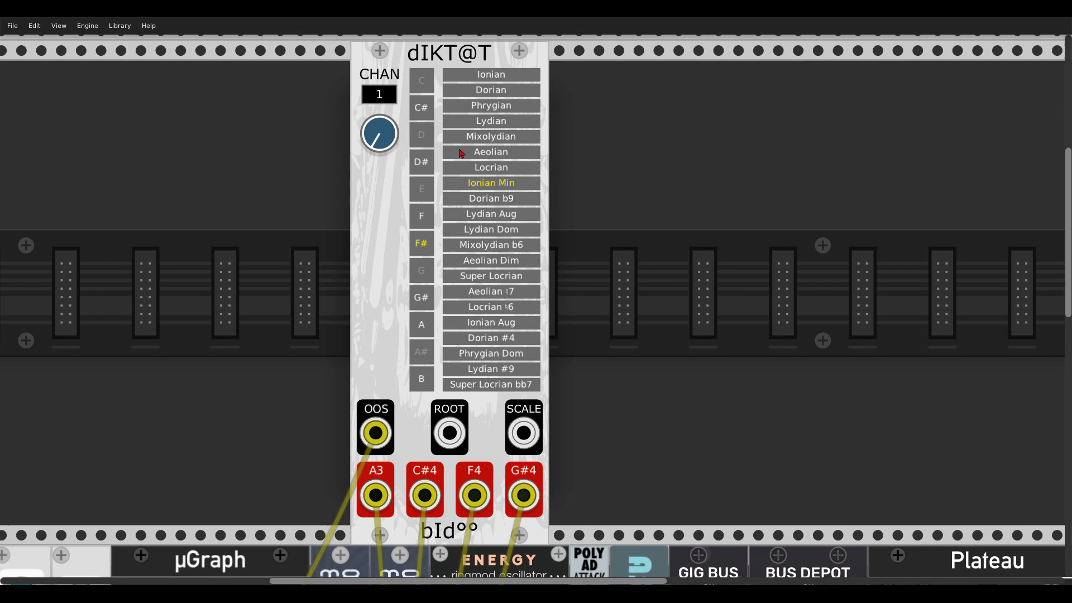
click(499, 79)
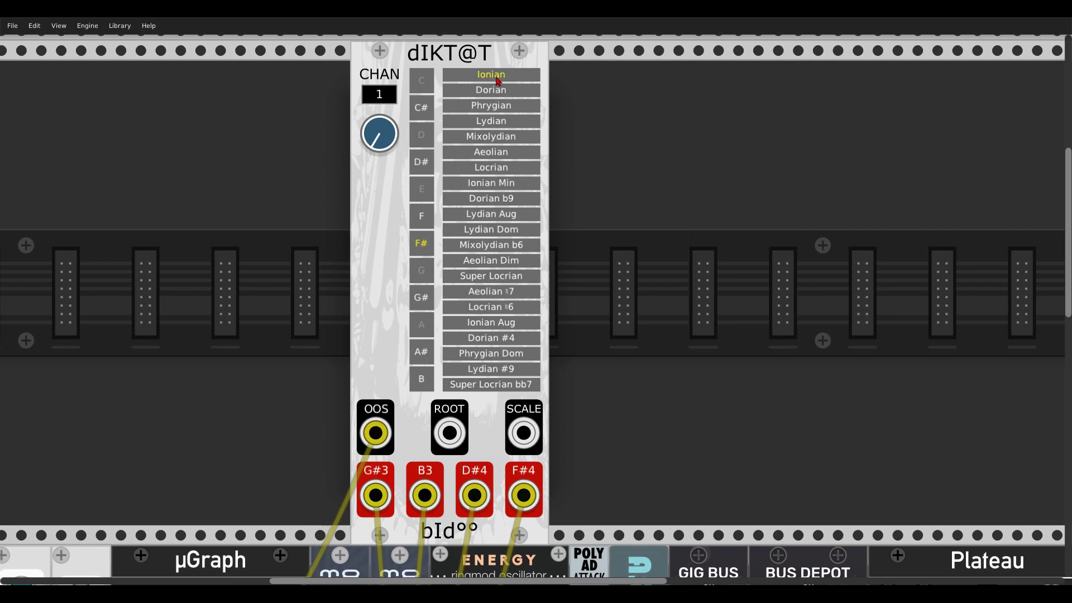
click(486, 291)
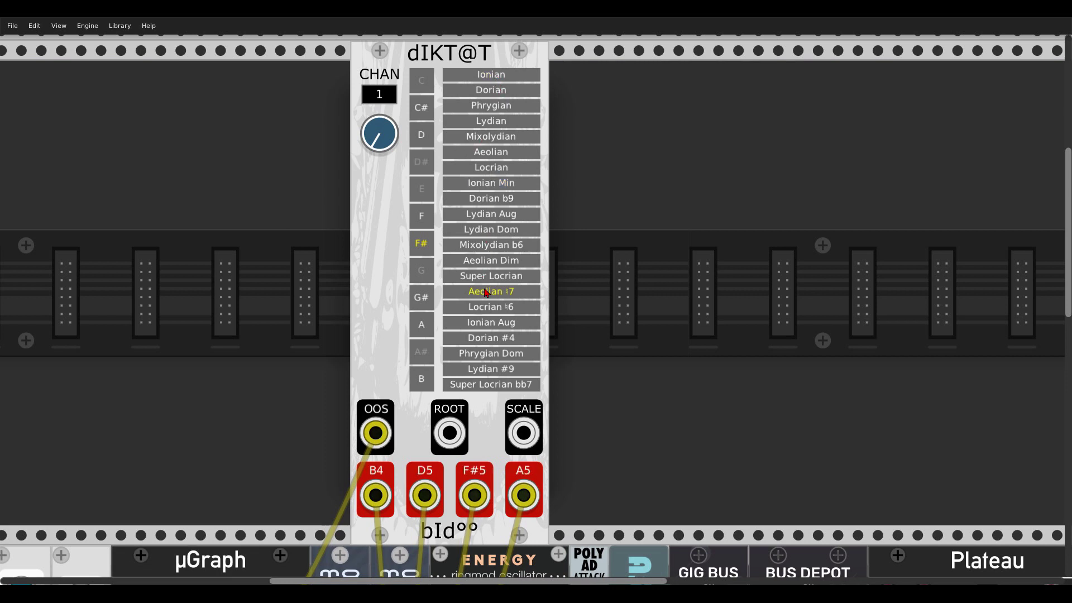
click(422, 135)
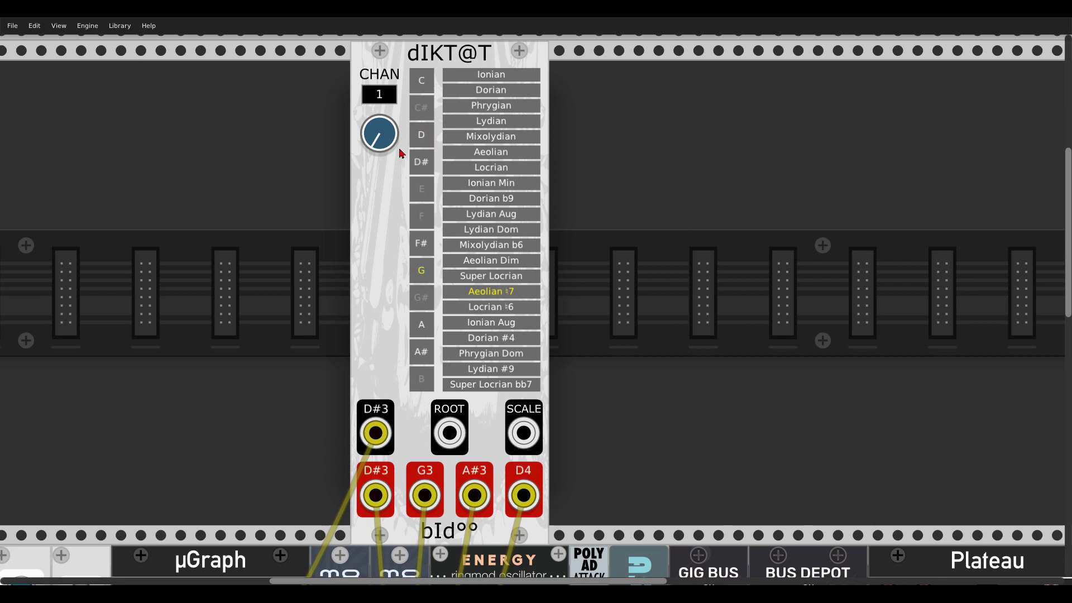
mouse_move(400, 151)
mouse_down()
mouse_move(400, 134)
mouse_move(400, 146)
mouse_up()
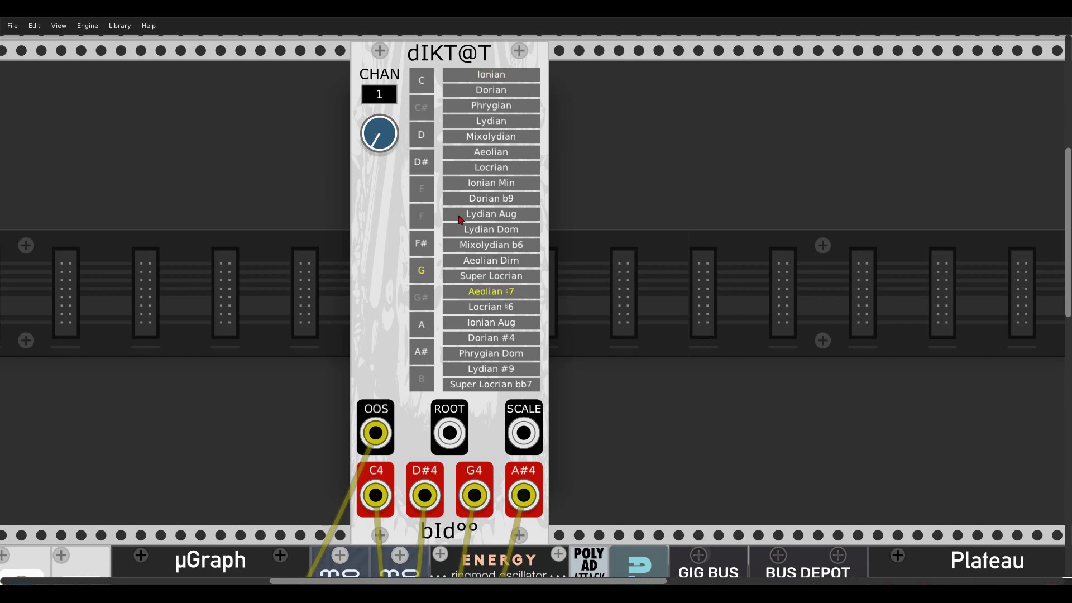
Change the dIKT@T module's scale to Phrygian Dom and then to Locrian.
click(484, 359)
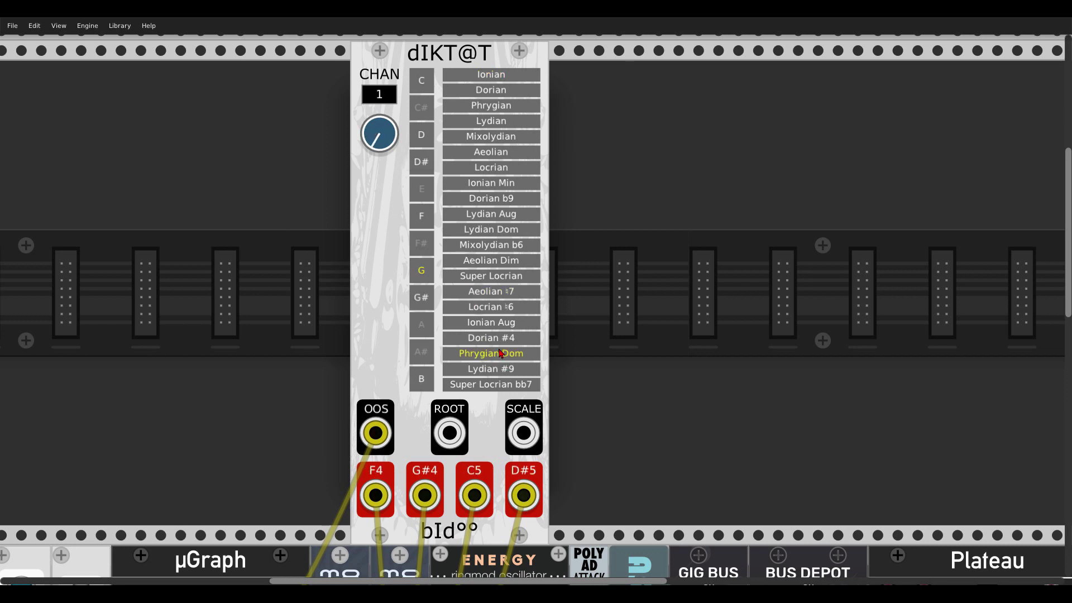
click(497, 172)
scroll(562, 223, down, 8)
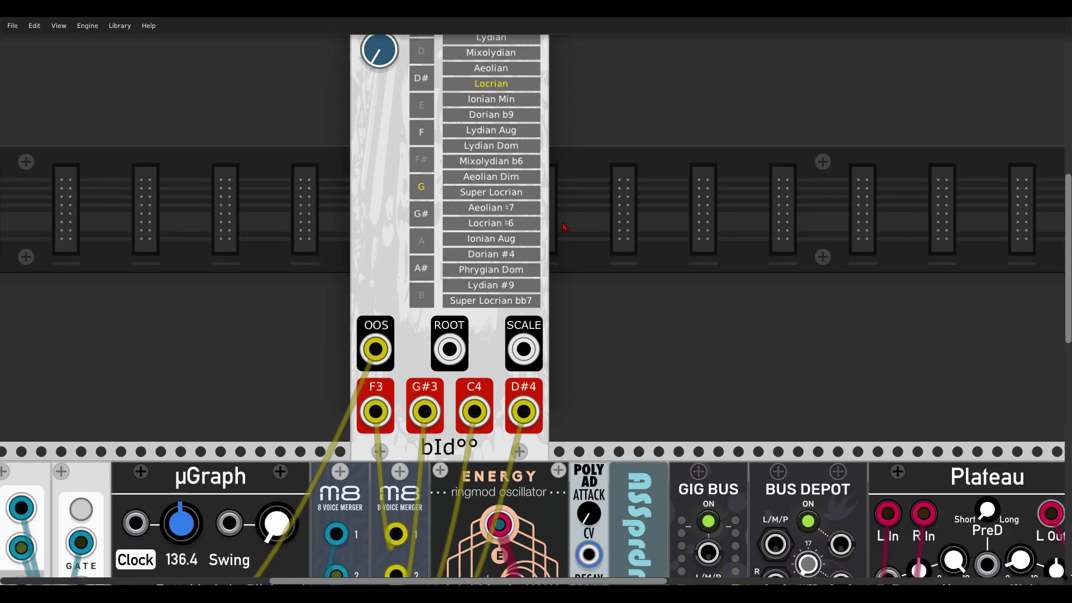
drag(717, 279, 673, 262)
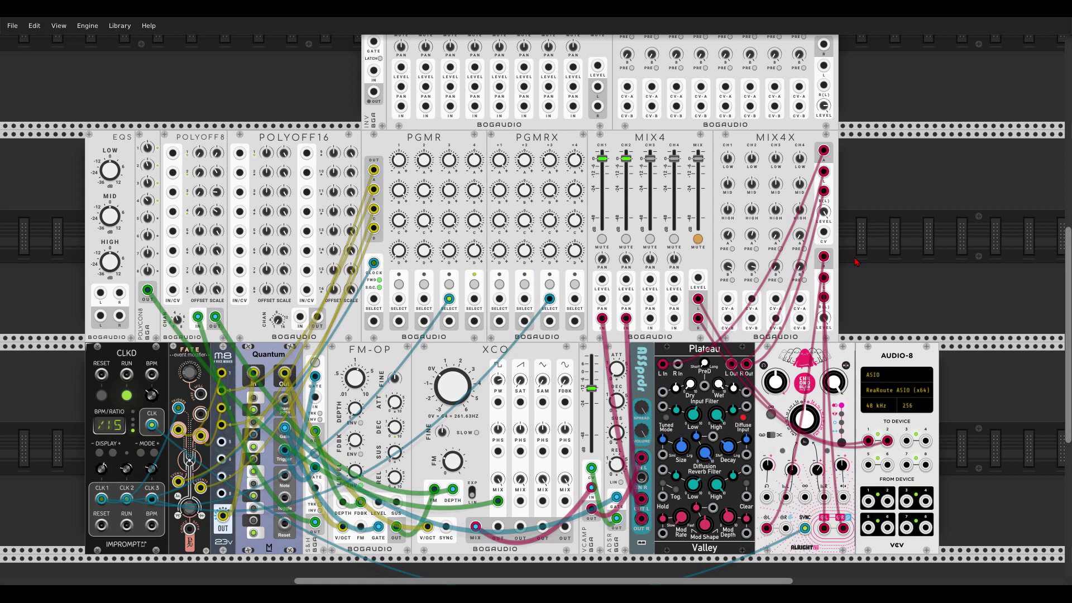
Examine the Bogaudio MIX8 and MIX8X mixers and the MIX4X expander's EQ and send controls up close.
scroll(901, 250, up, 6)
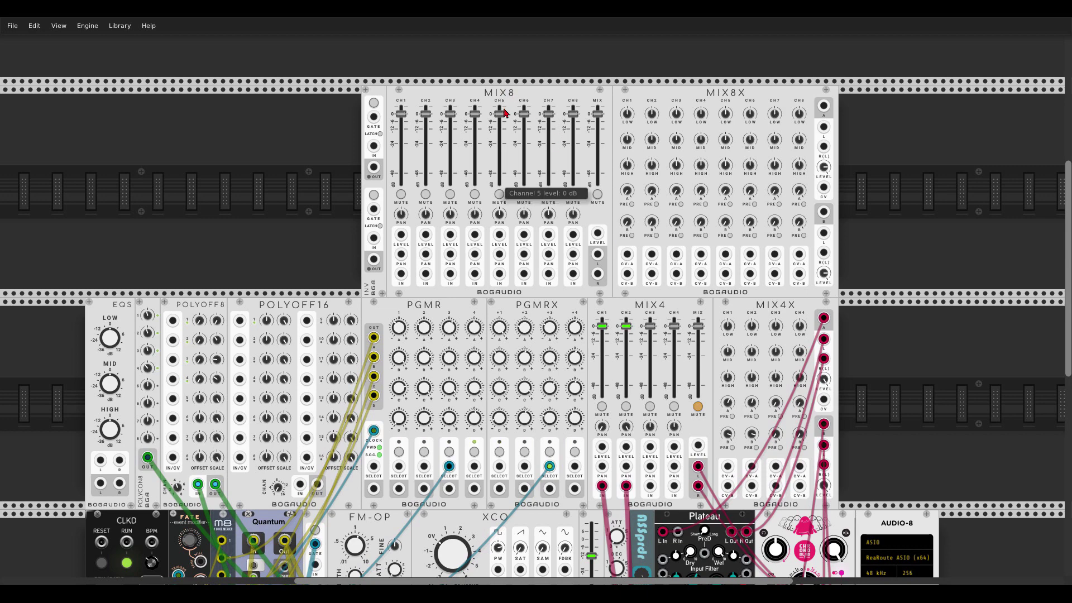
scroll(850, 407, up, 5)
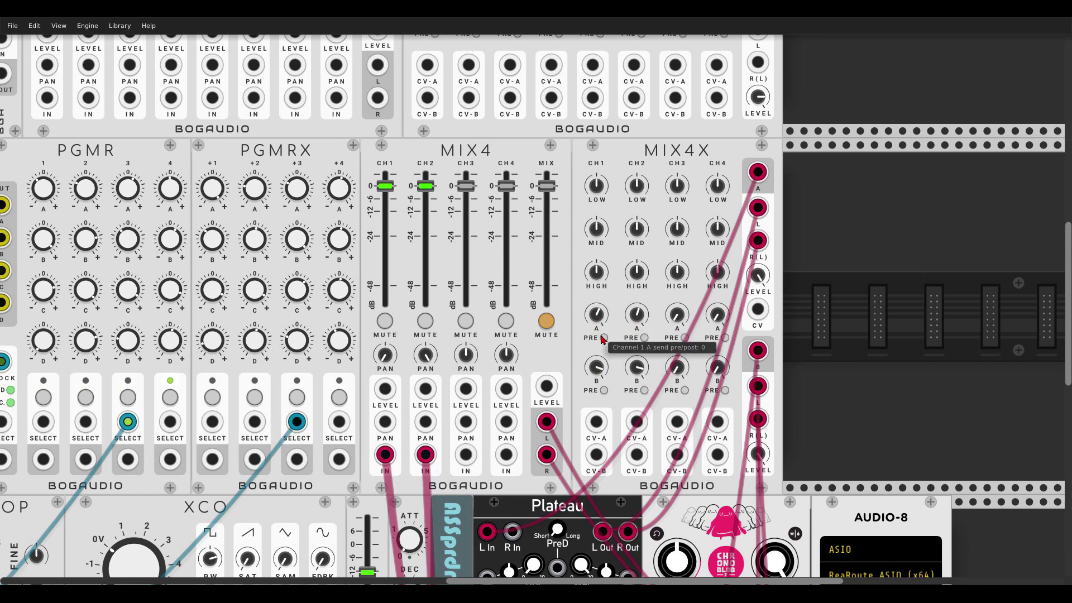
Compare the MIX4 and MIX4X pair with MIX8 and MIX8X, and inspect the step knobs of PGMR and PGMRX.
scroll(603, 339, down, 5)
scroll(535, 287, up, 1)
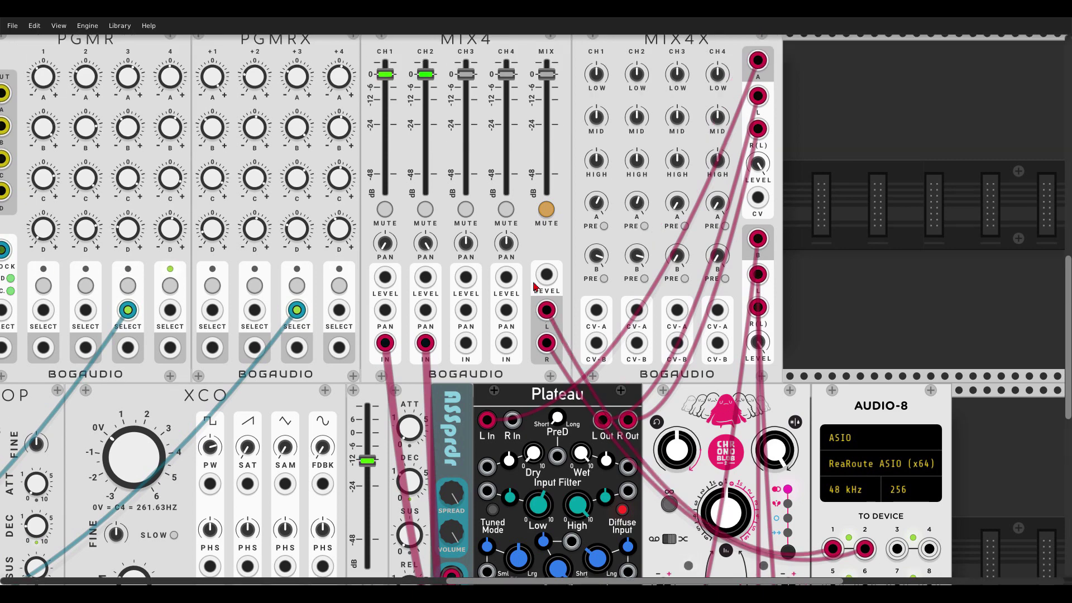
scroll(534, 287, up, 4)
scroll(425, 226, up, 10)
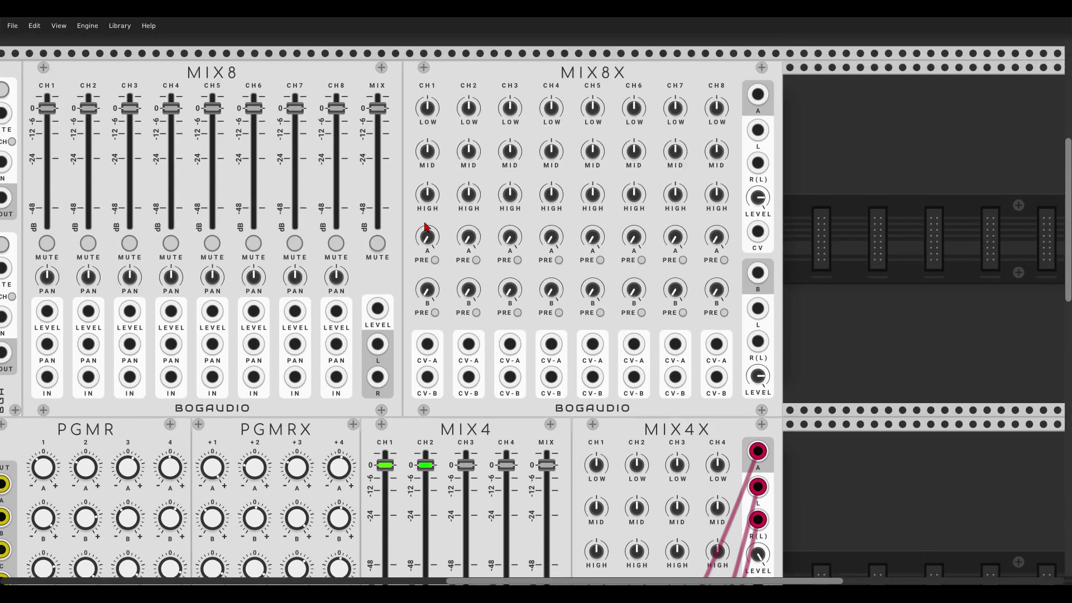
scroll(640, 272, down, 5)
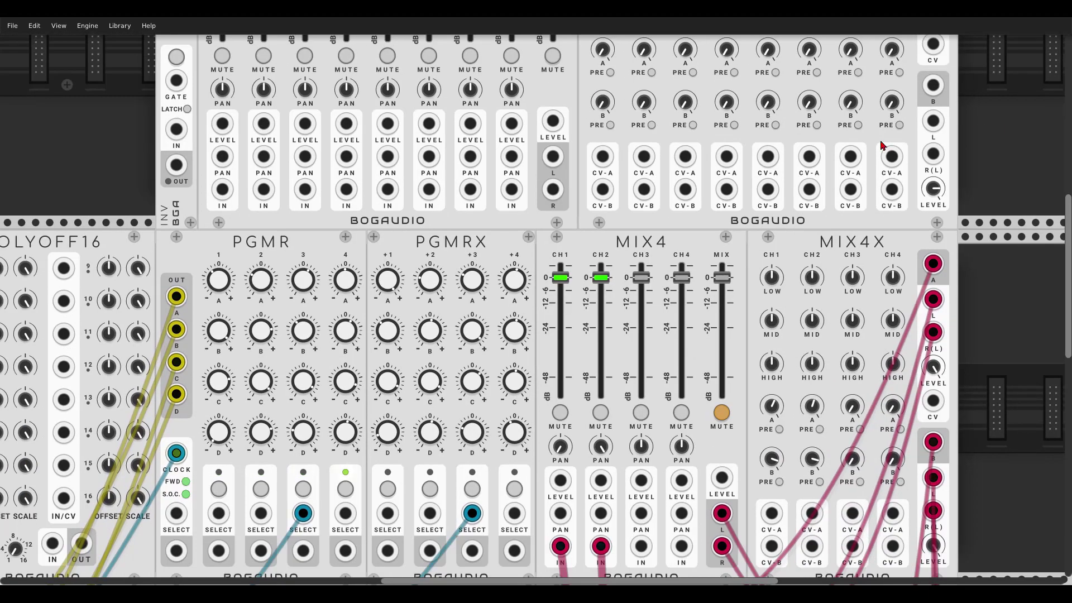
scroll(571, 219, up, 2)
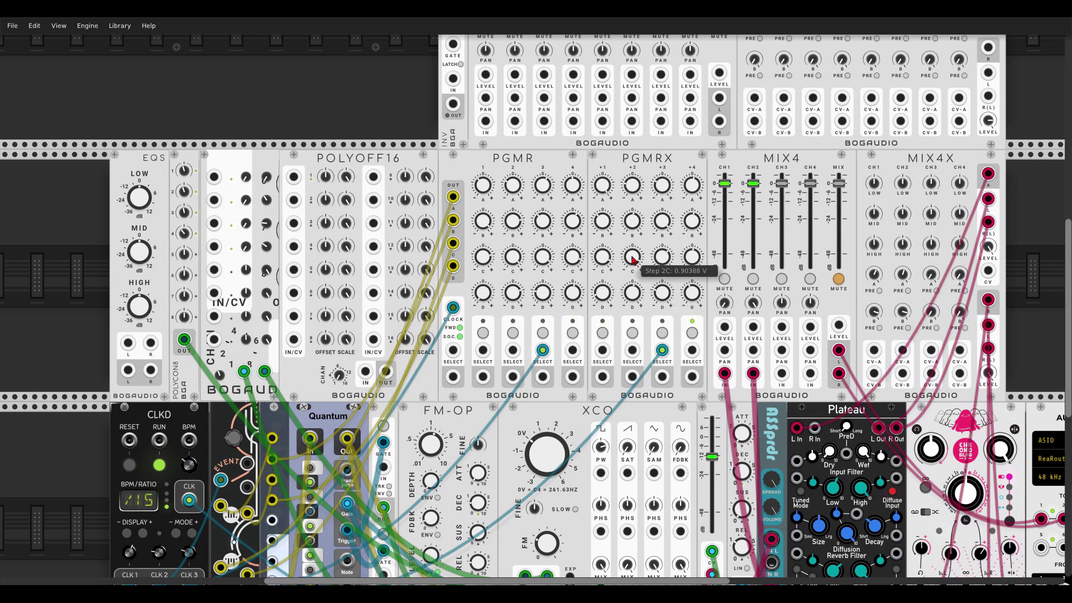
mouse_move(665, 187)
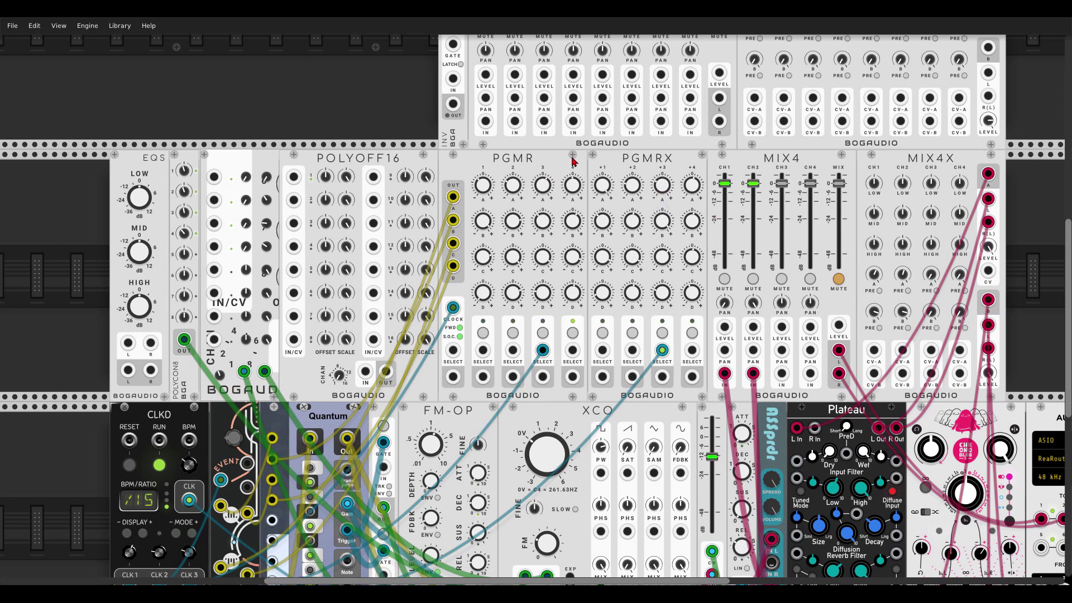
mouse_move(541, 185)
Examine the FM-OP and XCO voice and its routing through MIX4 and MIX4X to the Plateau and Chronoblob effects.
scroll(558, 201, down, 5)
scroll(484, 226, up, 2)
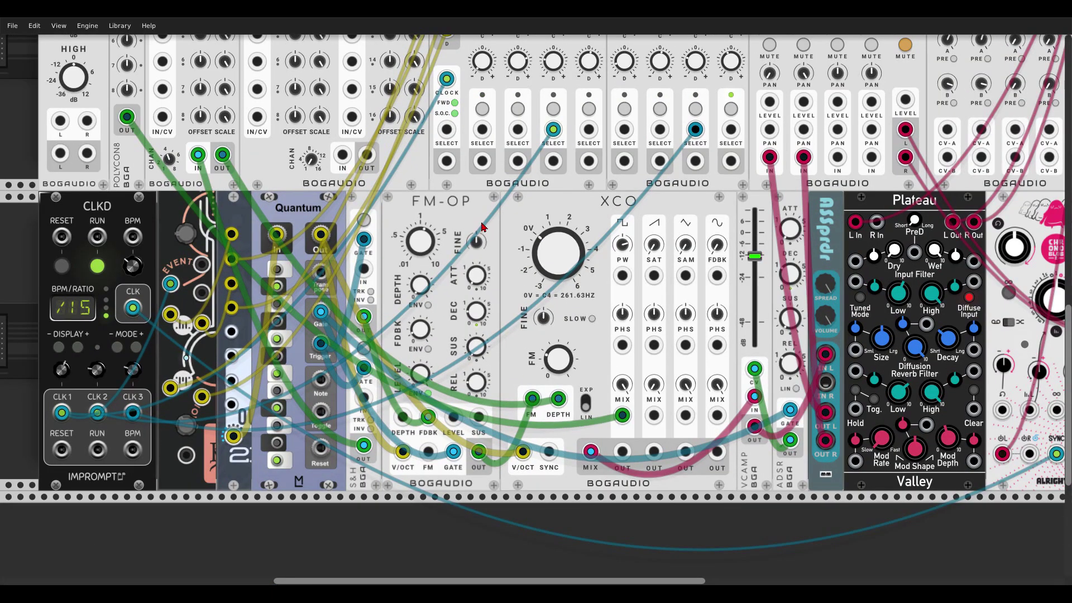
drag(484, 227, 578, 201)
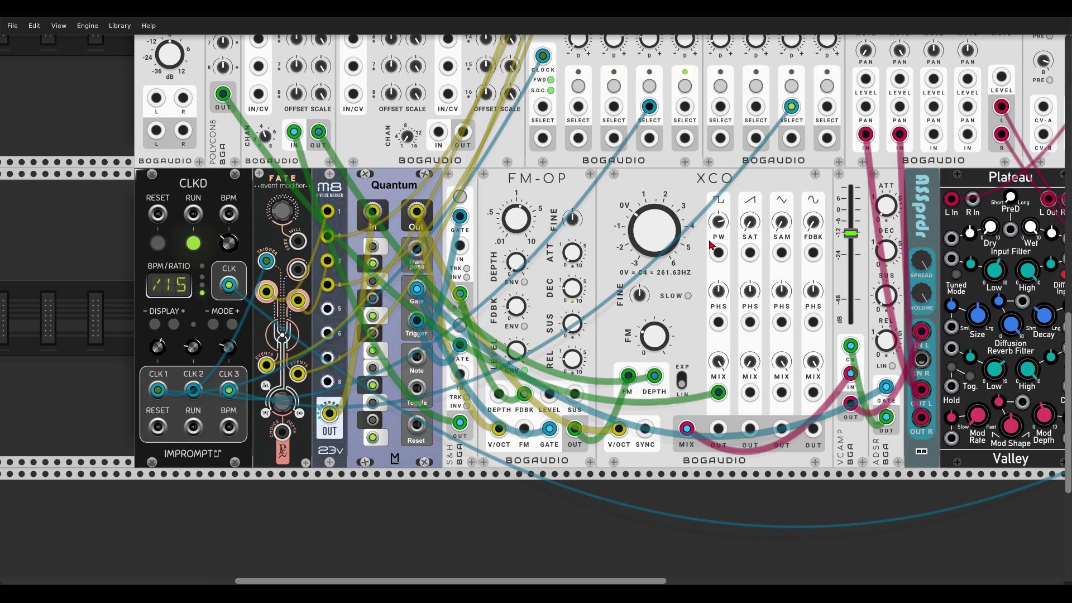
scroll(593, 193, right, 5)
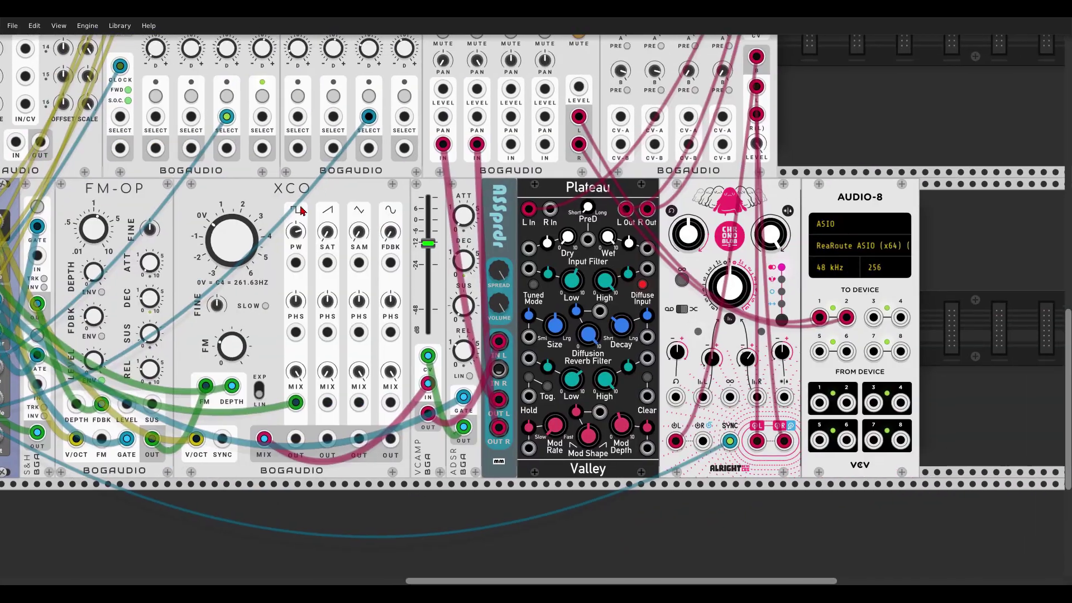
scroll(593, 194, up, 5)
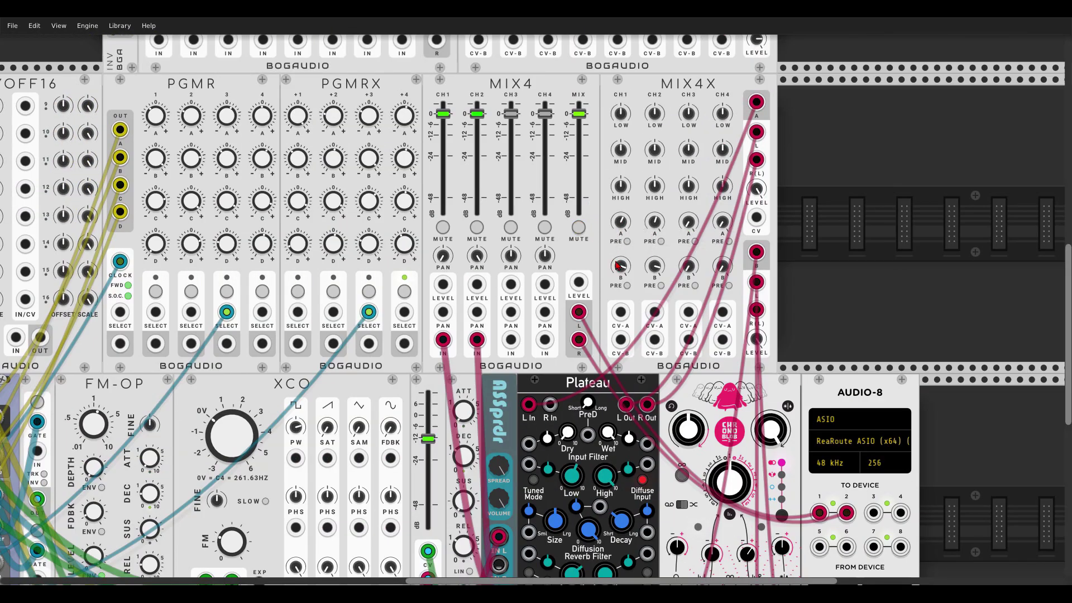
scroll(515, 257, up, 1)
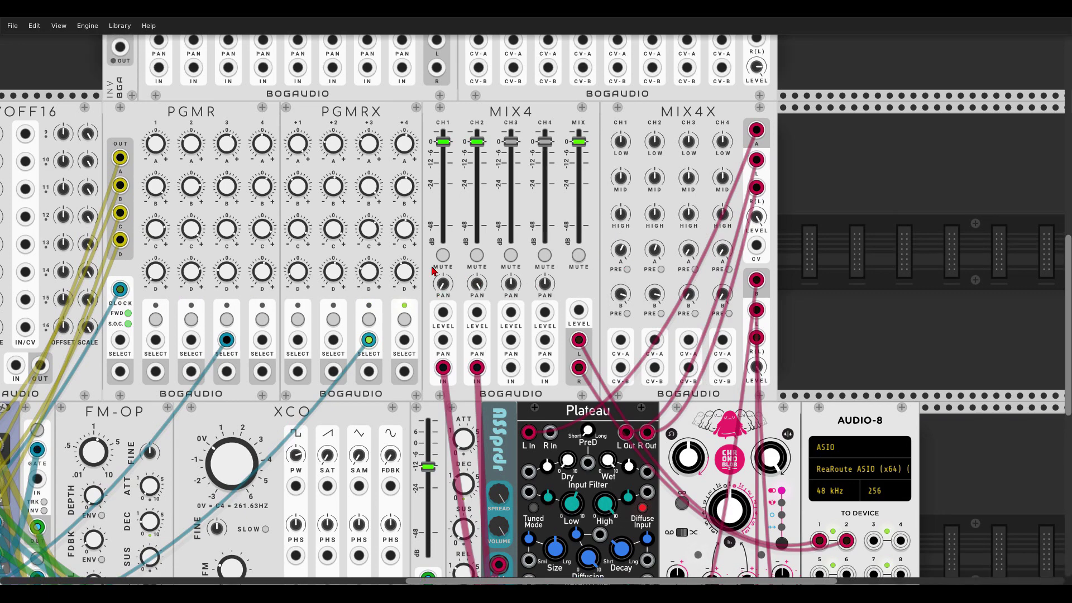
scroll(531, 259, left, 5)
scroll(553, 264, down, 2)
scroll(563, 267, down, 2)
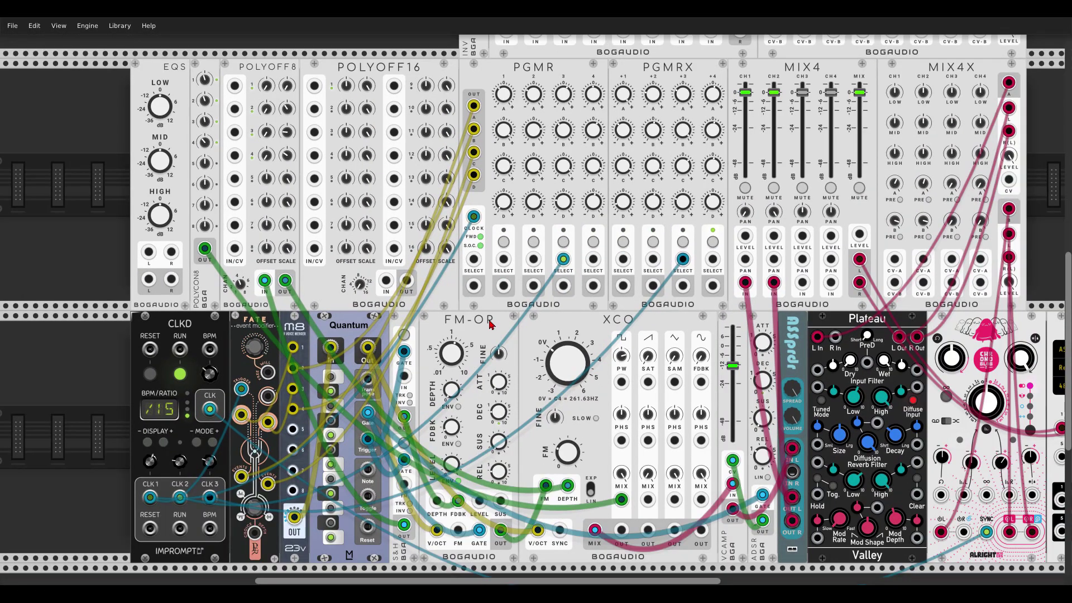
Examine the EQS, POLYCON8, POLYOFF8 and POLYOFF16 modules and follow their cables to the voice modules in the row below.
scroll(489, 324, up, 2)
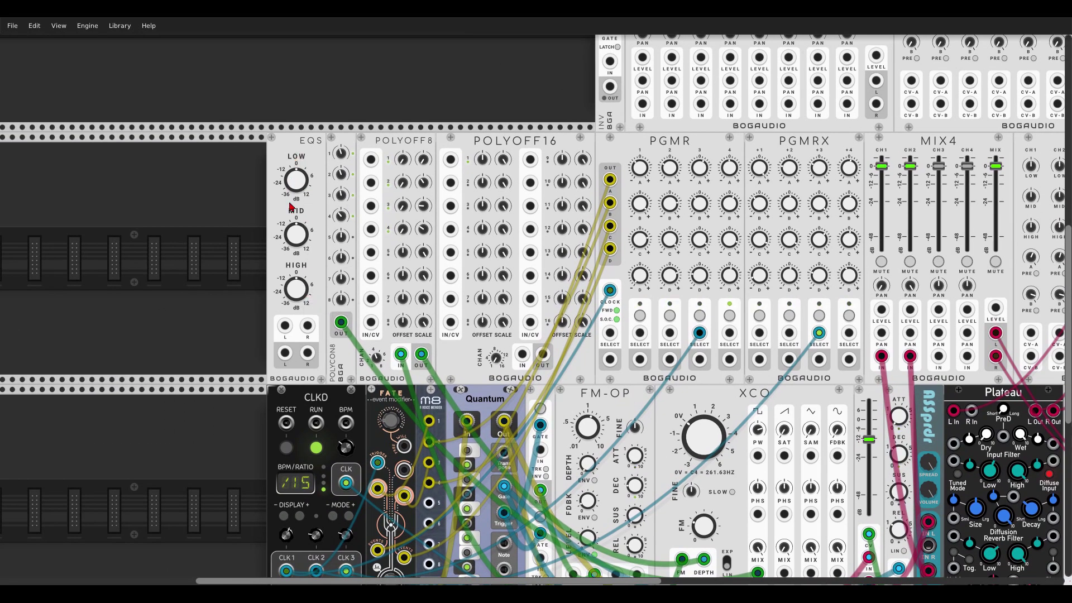
scroll(289, 312, up, 5)
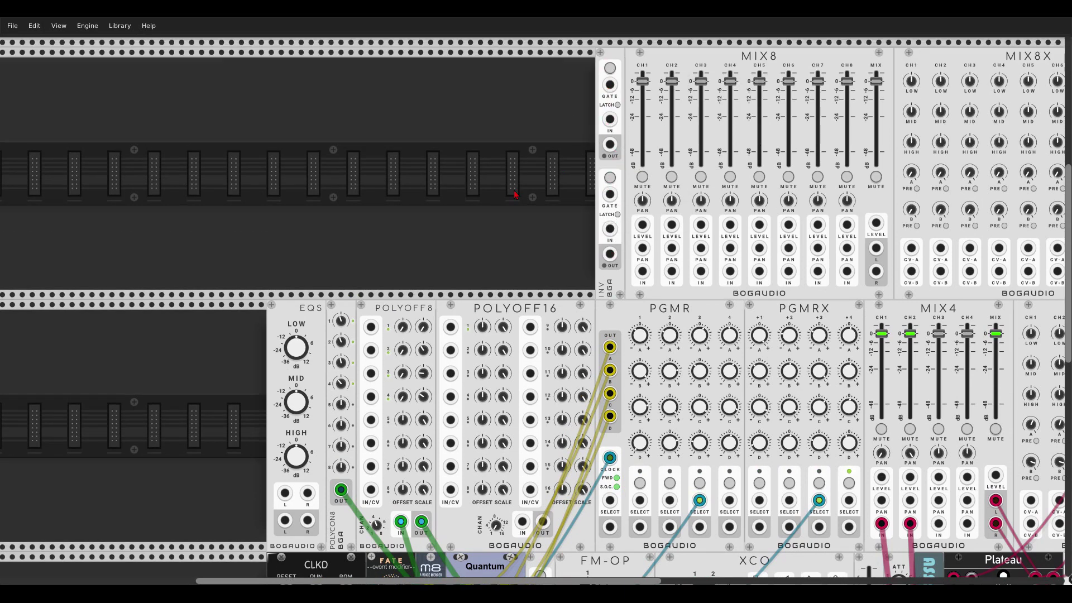
scroll(515, 195, down, 3)
scroll(368, 253, up, 2)
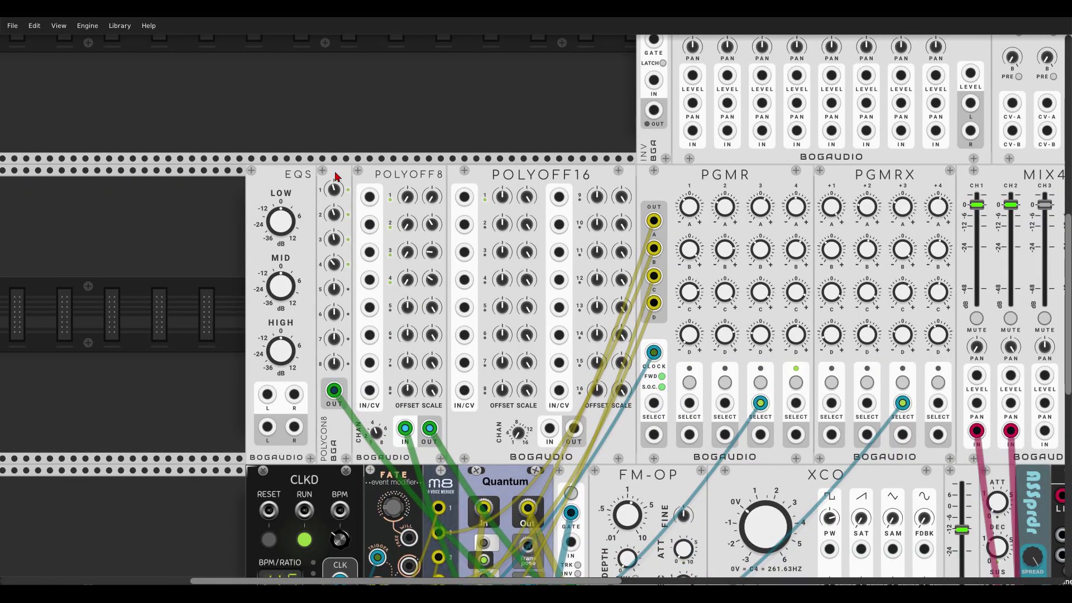
scroll(336, 176, down, 1)
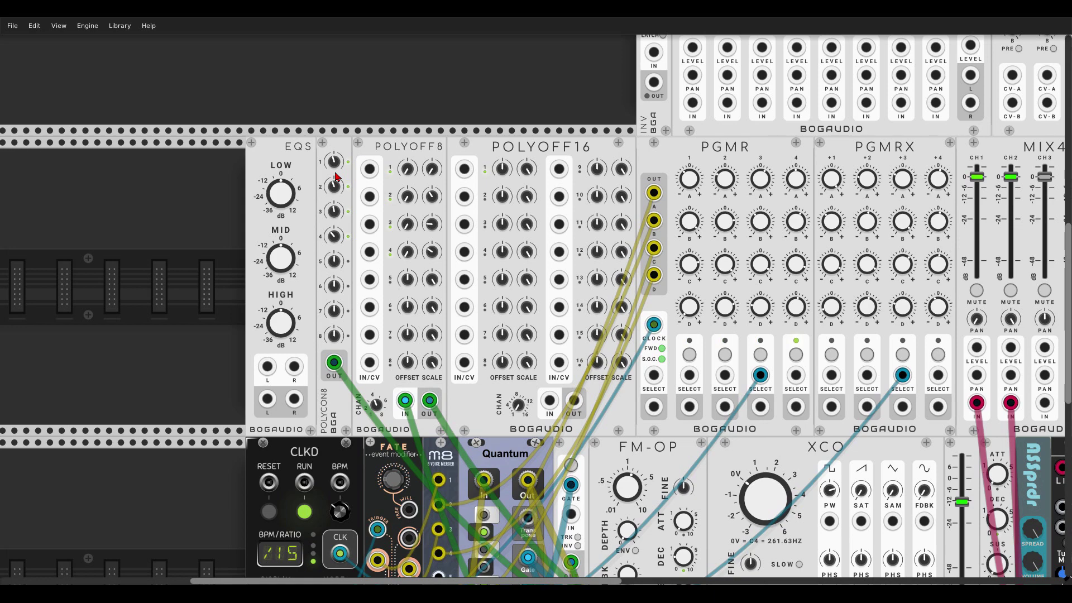
scroll(335, 177, down, 6)
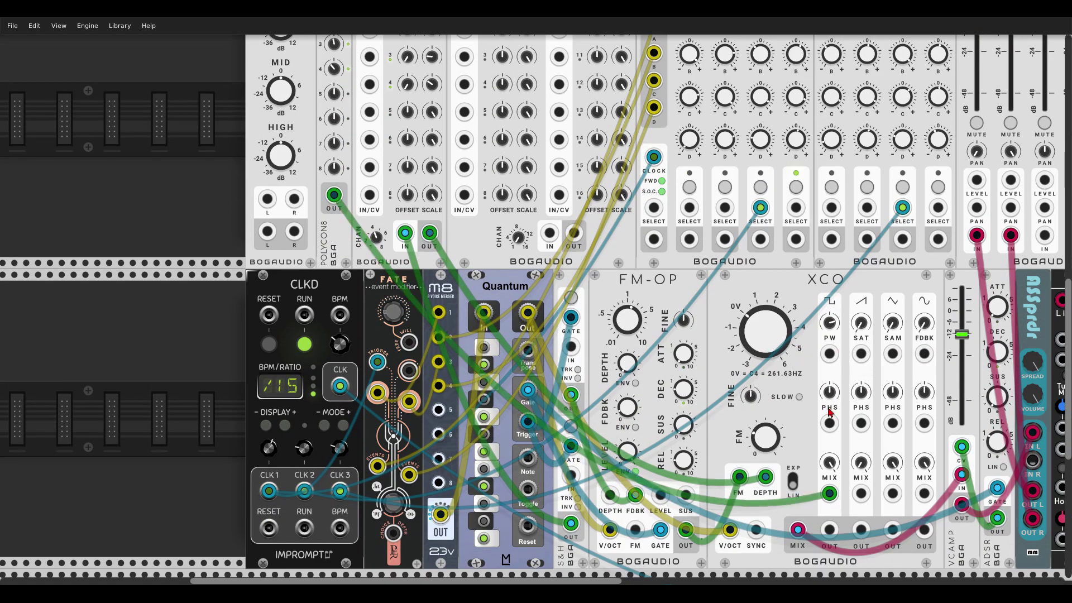
Adjust several of POLYCON8's channel values, including channels 1 and 2, to vary the polyphonic modulation sent to the voice.
mouse_move(338, 170)
scroll(337, 170, up, 5)
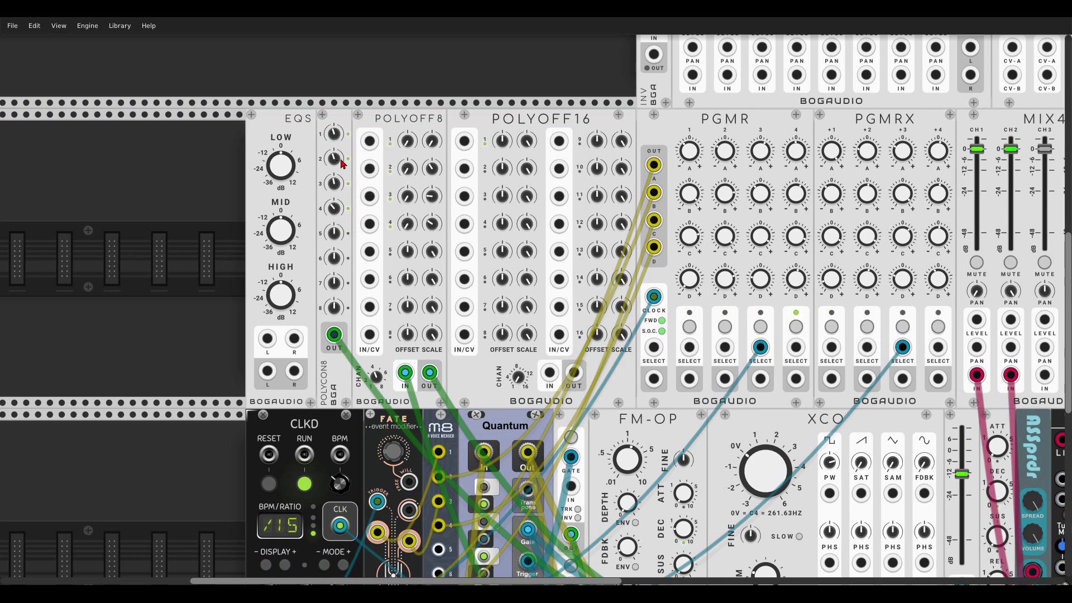
drag(337, 180, 337, 176)
drag(334, 139, 334, 50)
drag(334, 162, 334, 181)
drag(334, 236, 334, 216)
scroll(414, 297, down, 6)
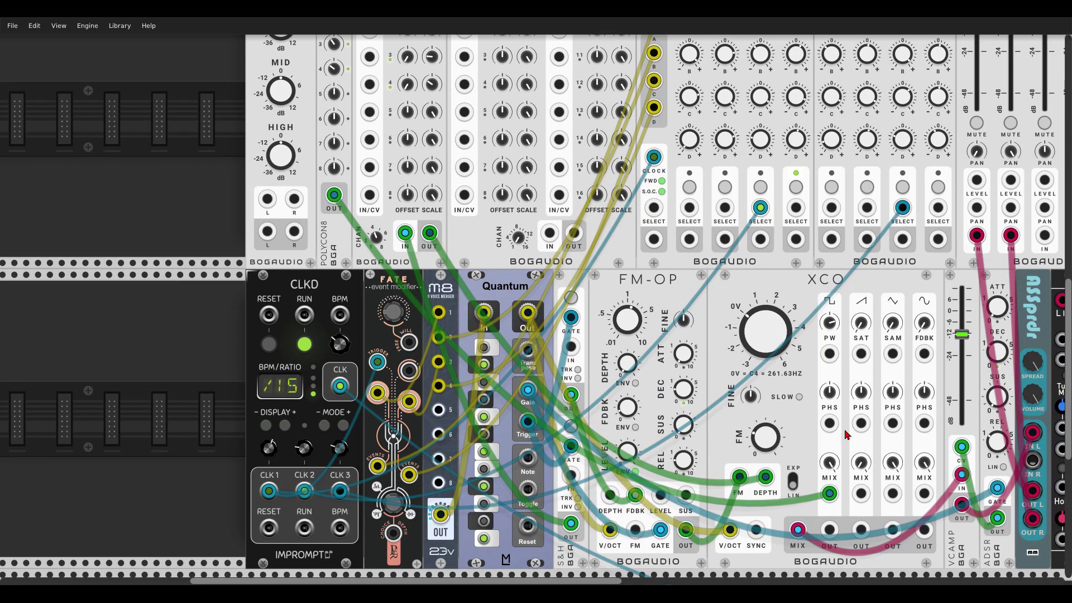
mouse_move(828, 331)
scroll(357, 205, up, 3)
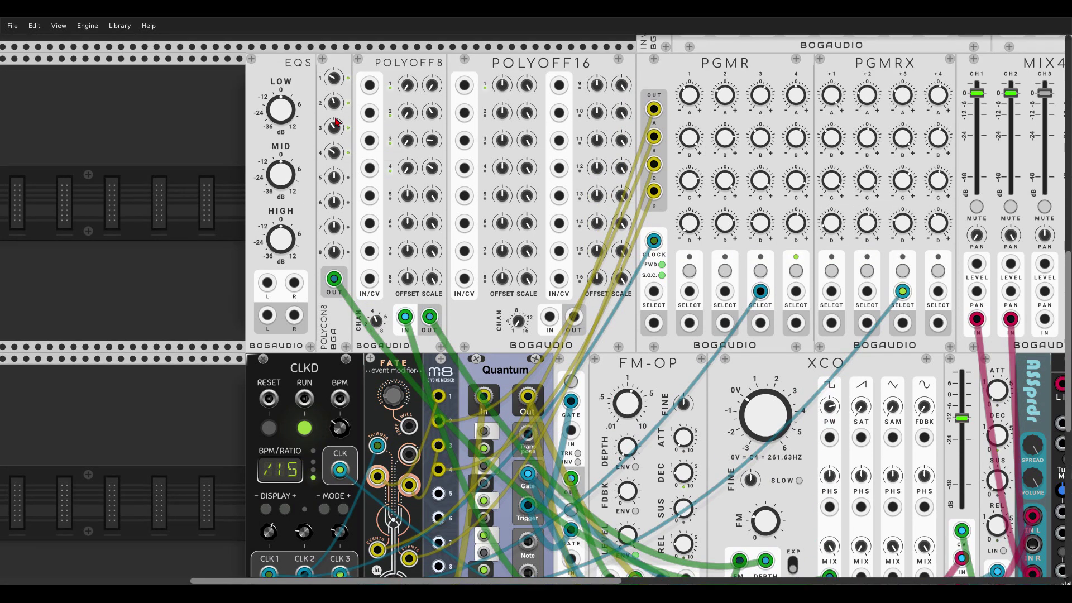
mouse_move(334, 104)
drag(334, 104, 341, 150)
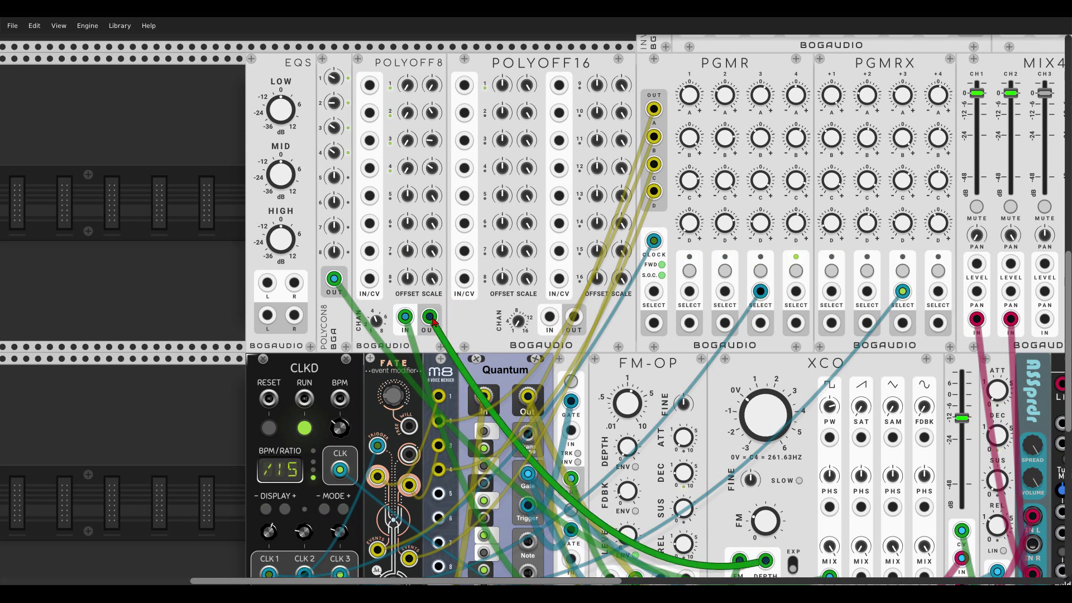
Trace POLYOFF8's input and output cables, set its channel 2 and 3 scales to 100%, and adjust the channel 4 scale.
scroll(419, 253, down, 7)
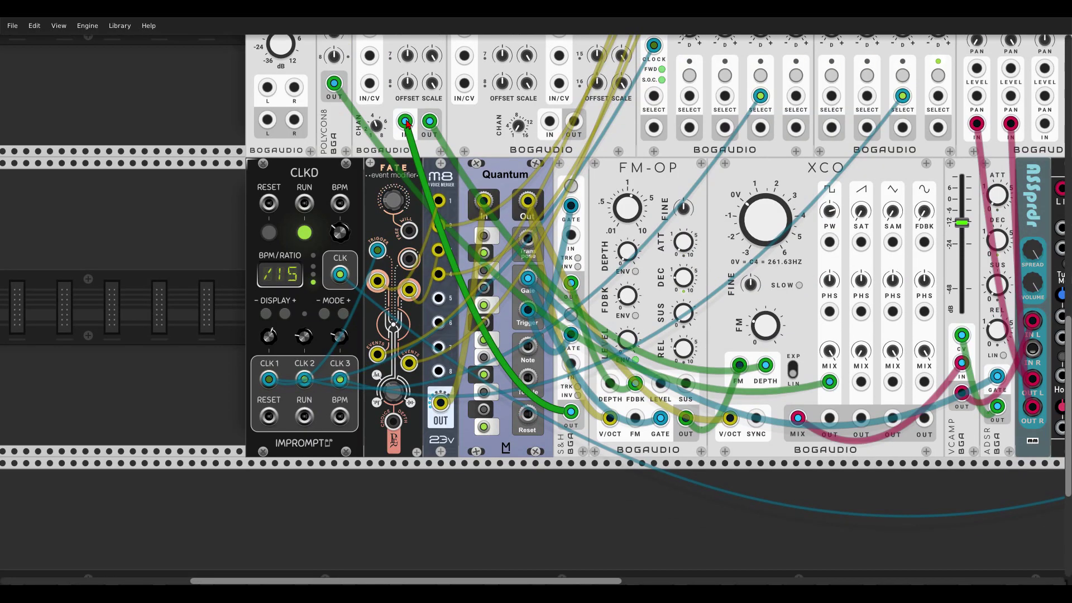
scroll(415, 42, up, 7)
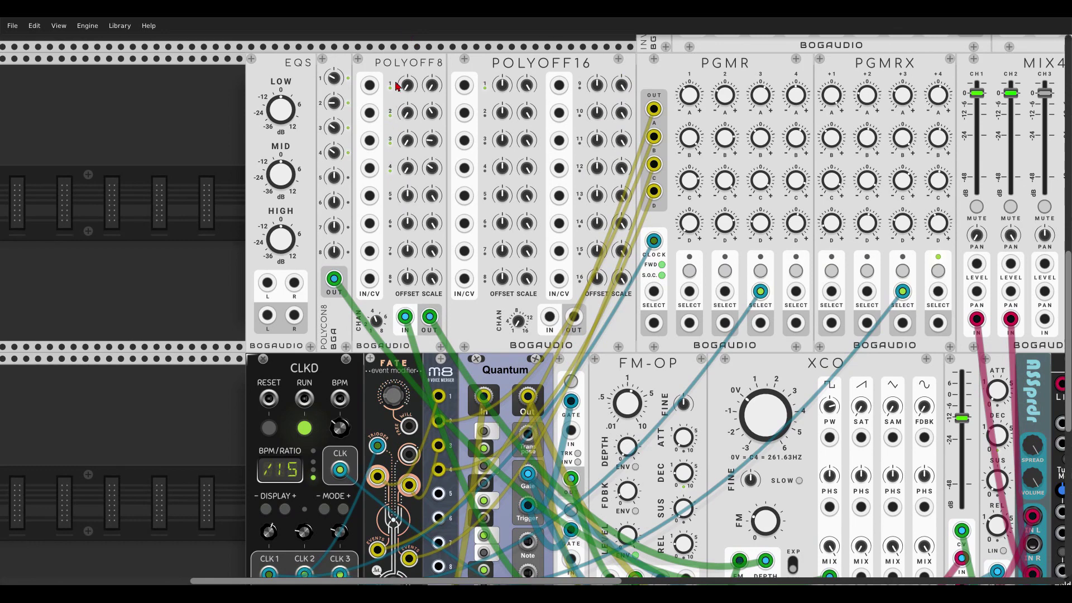
scroll(429, 204, down, 5)
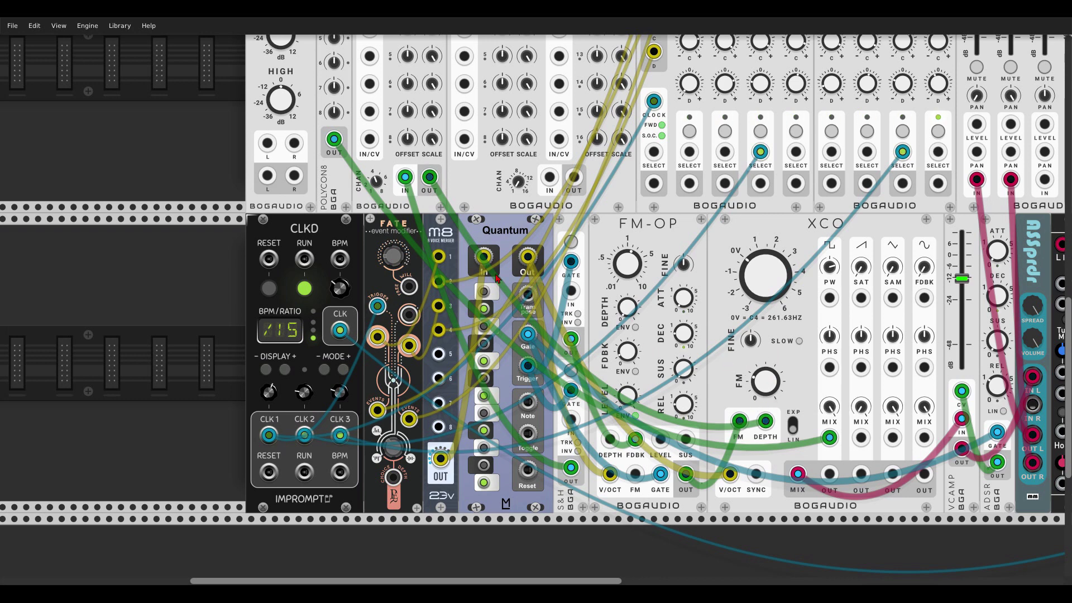
scroll(496, 278, up, 5)
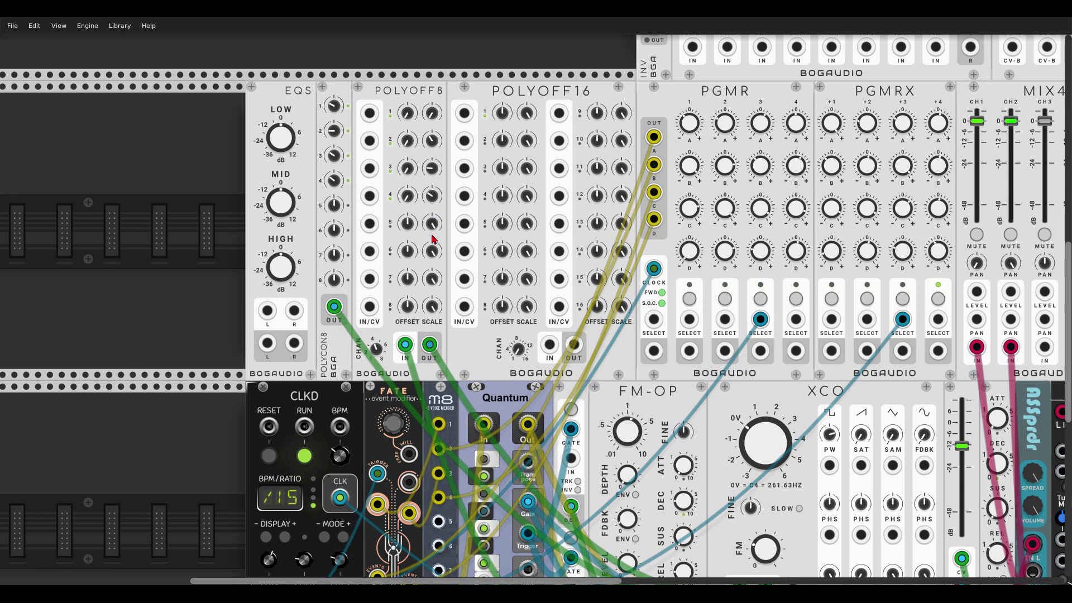
drag(431, 140, 432, 131)
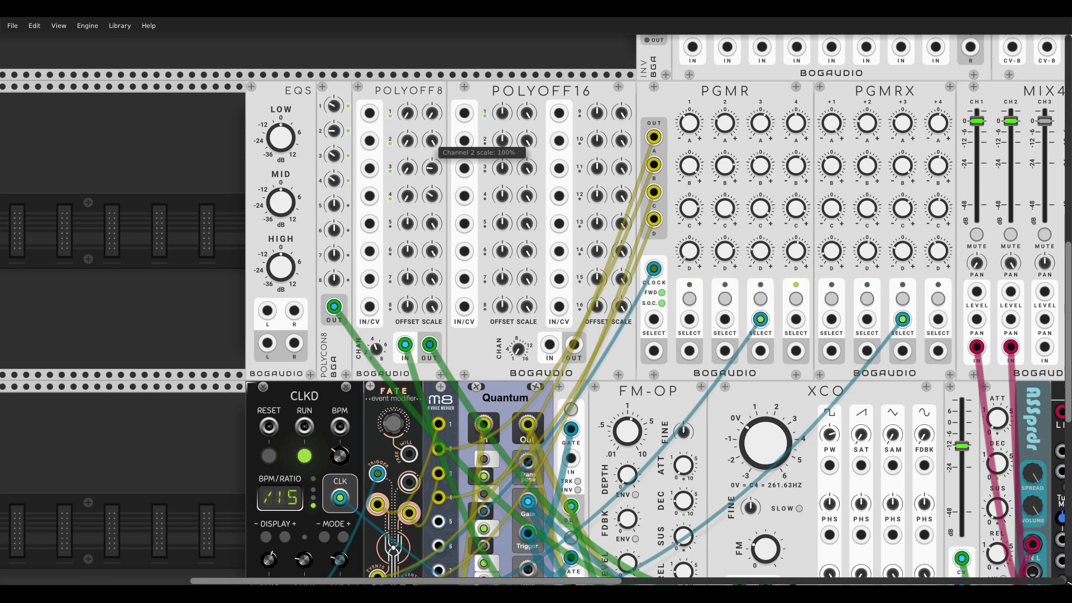
mouse_move(431, 140)
mouse_down()
mouse_move(431, 129)
mouse_move(431, 141)
mouse_up()
drag(432, 196, 434, 218)
drag(432, 167, 432, 166)
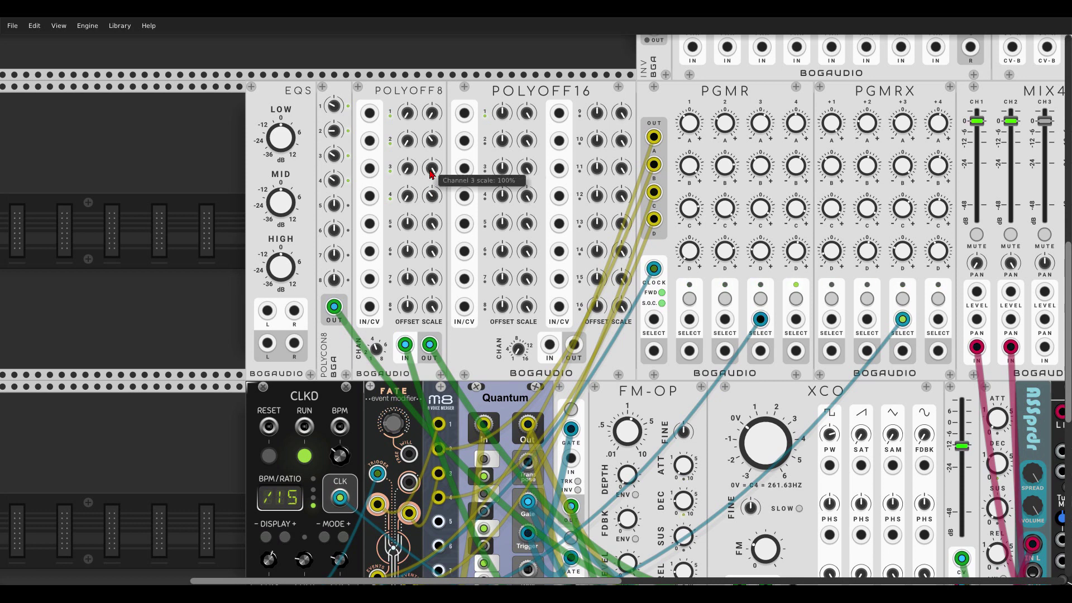
drag(432, 171, 432, 108)
drag(432, 195, 431, 200)
Review the complete Bogaudio patch, from the clock and voice modules up to the PGMR sequencer and the mixers.
scroll(609, 302, right, 3)
scroll(609, 302, down, 2)
scroll(609, 302, right, 2)
scroll(609, 301, down, 2)
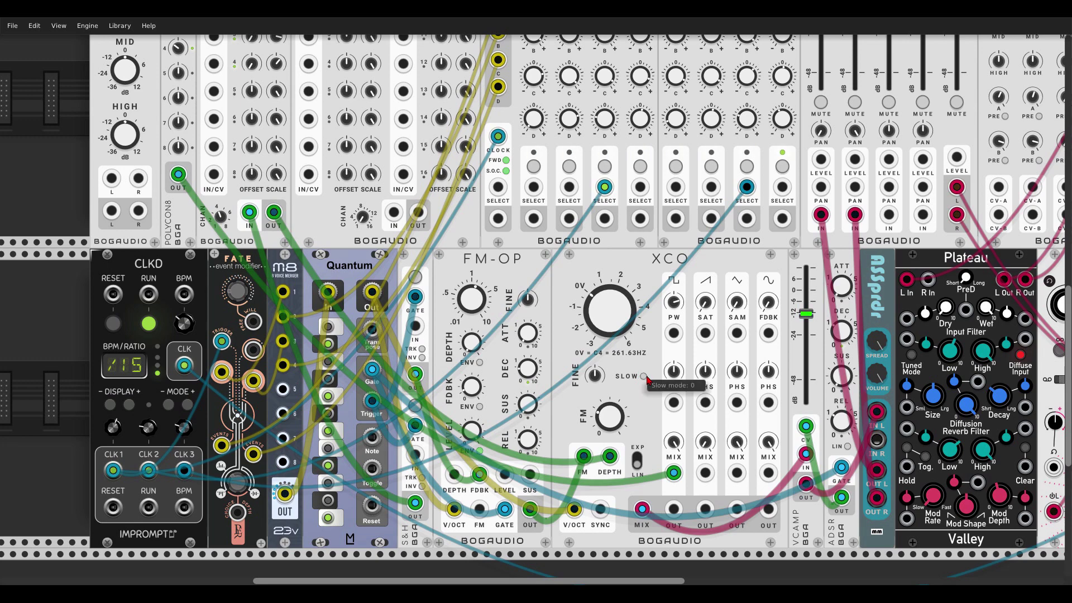
scroll(647, 379, down, 5)
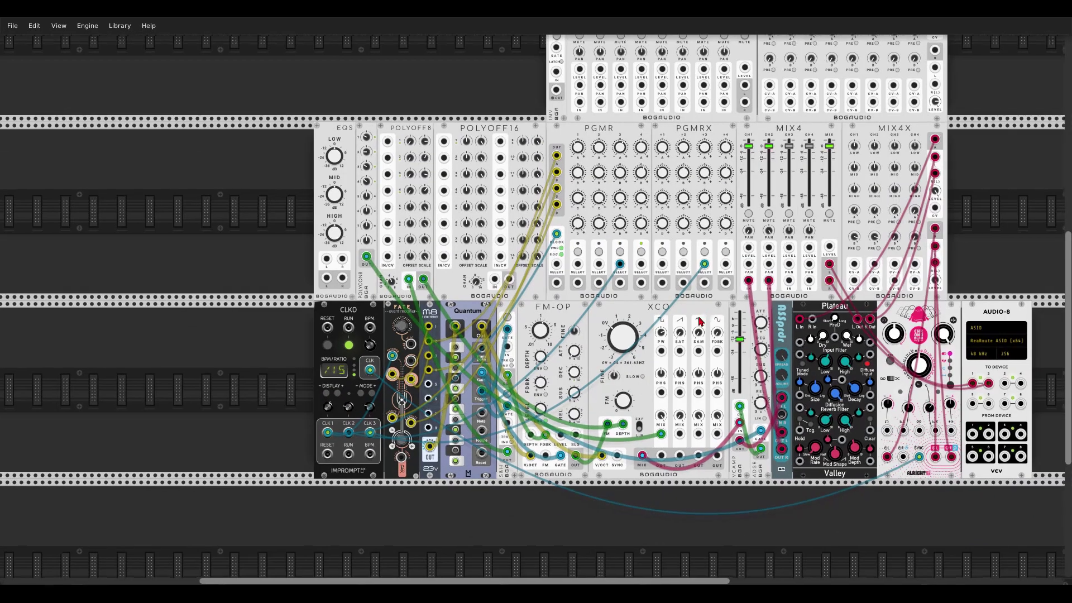
scroll(650, 376, up, 2)
scroll(651, 375, right, 2)
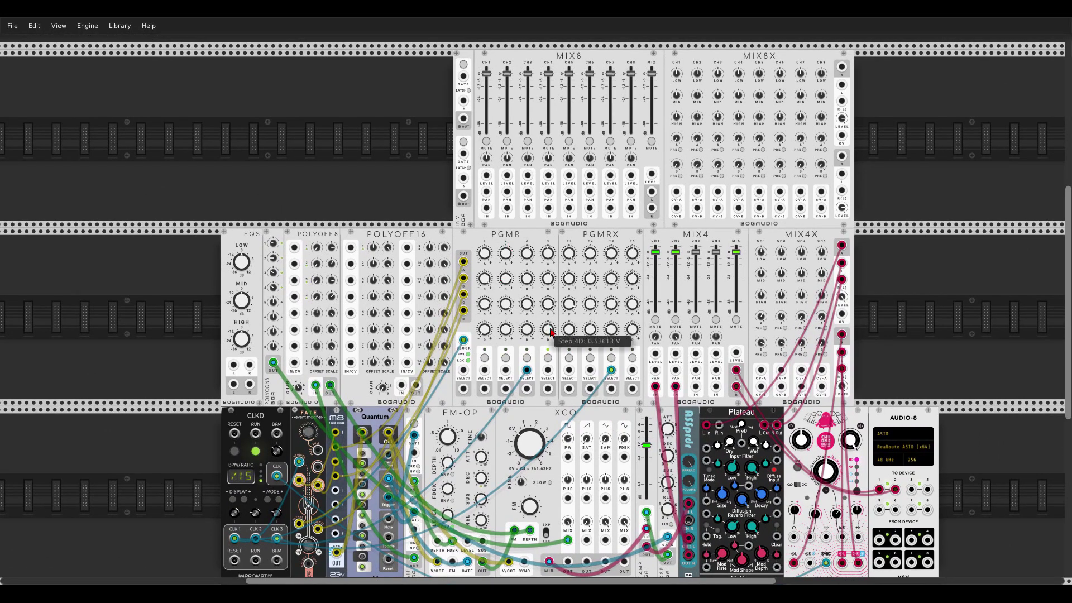
scroll(549, 302, down, 2)
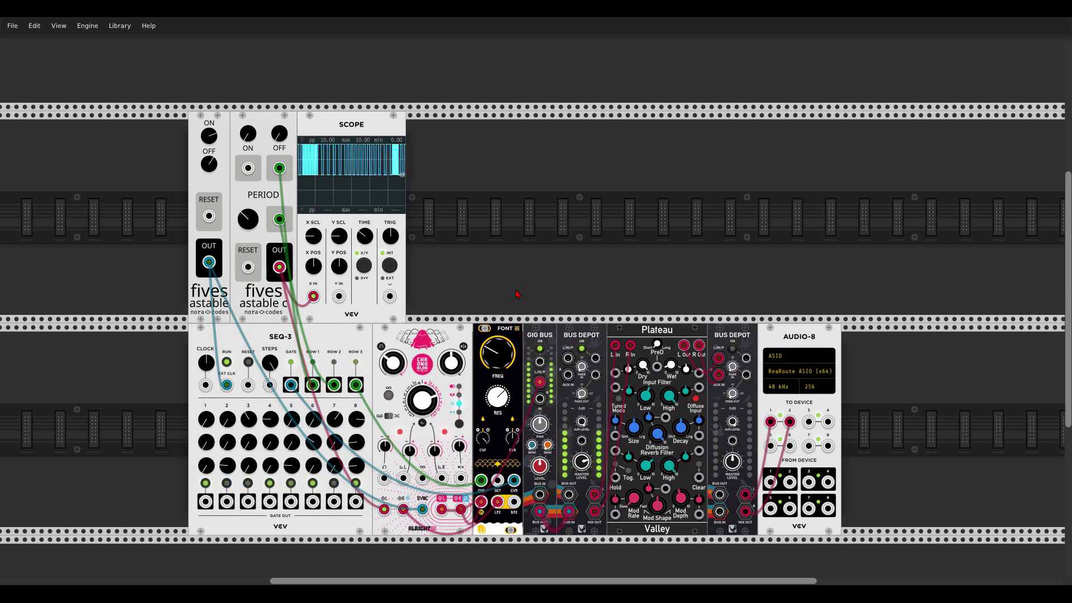
Examine the two fives astable modules and follow their outputs to the Scope, SEQ-3 and Chronoblob in the new patch.
scroll(502, 289, up, 2)
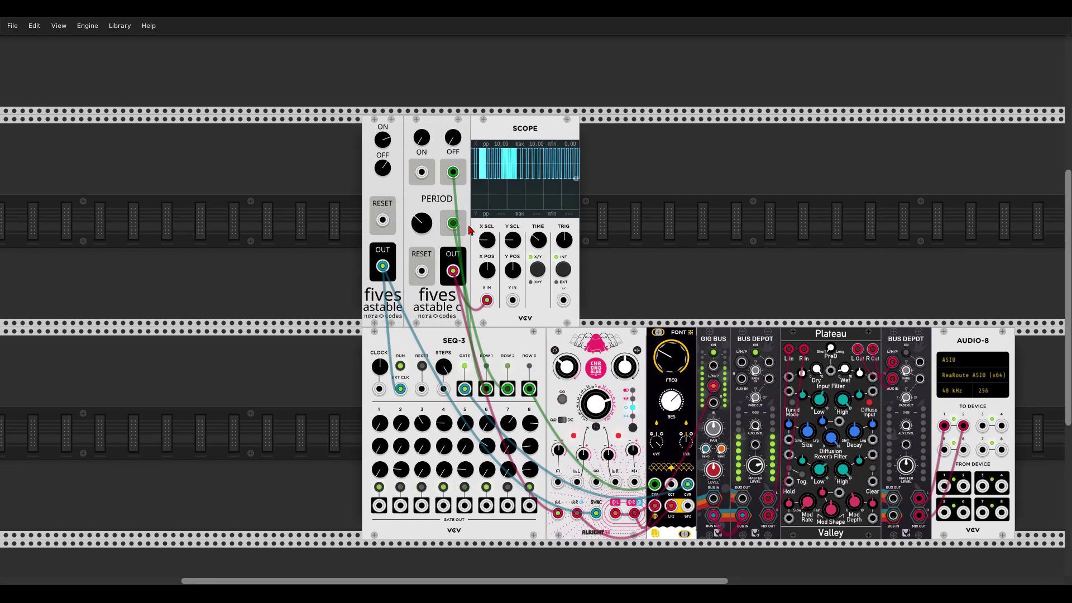
scroll(382, 275, up, 1)
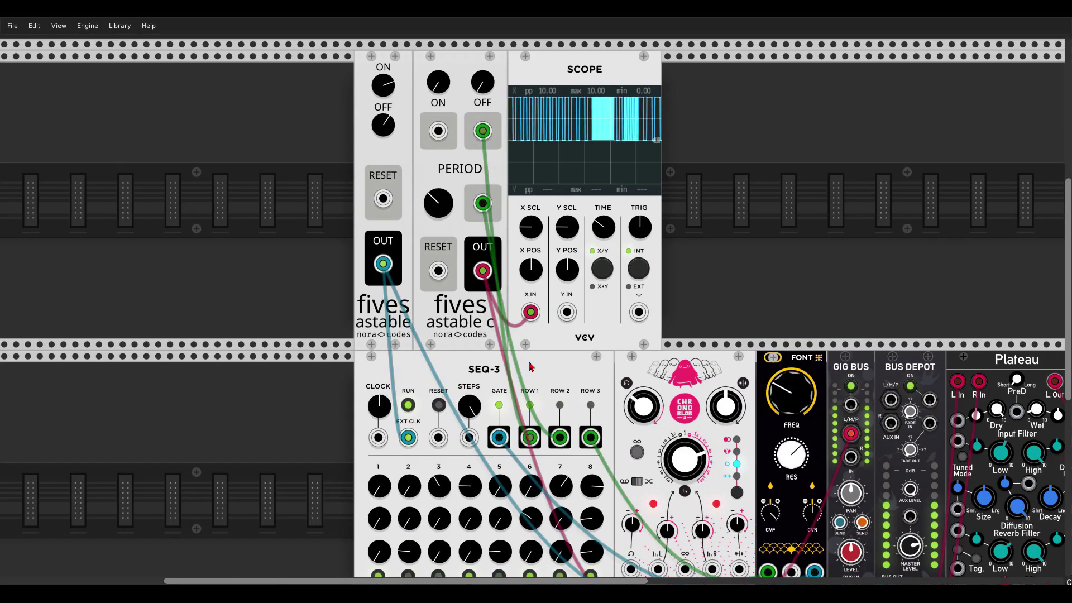
scroll(506, 357, right, 1)
scroll(507, 357, up, 1)
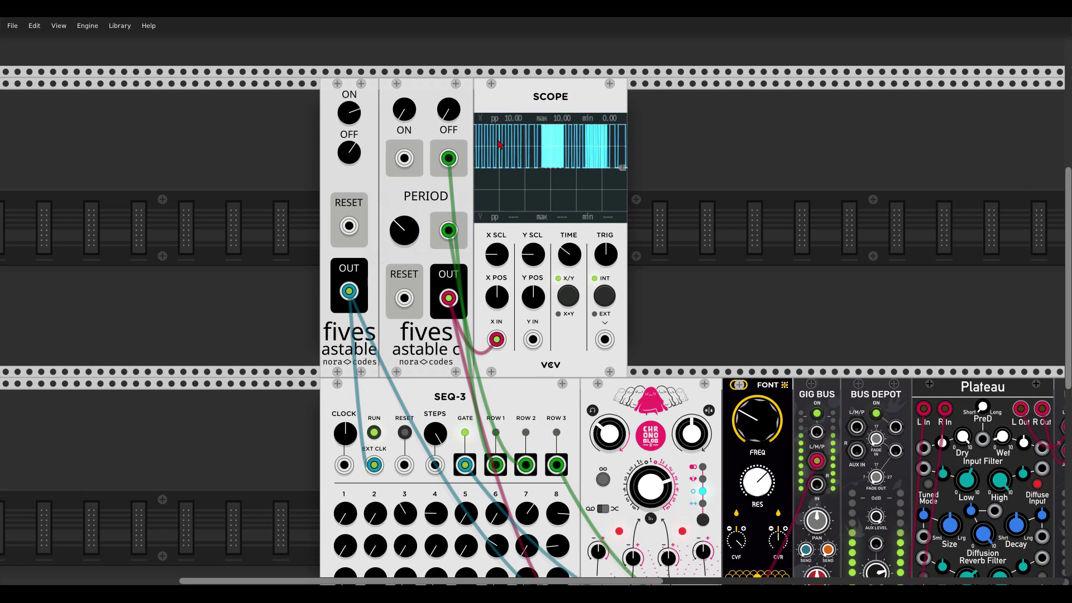
scroll(592, 204, down, 5)
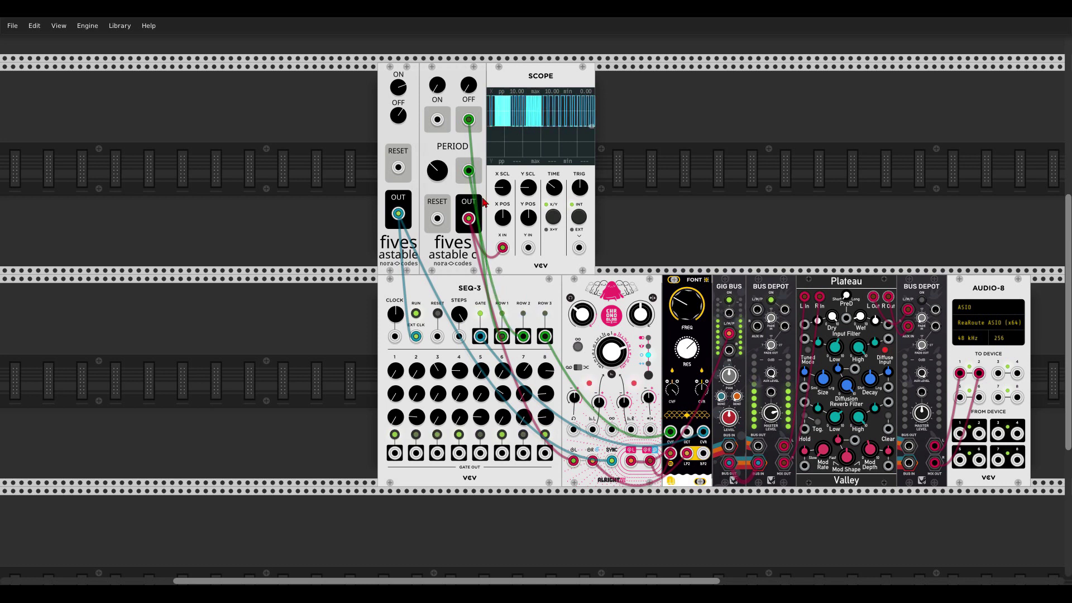
scroll(669, 224, right, 2)
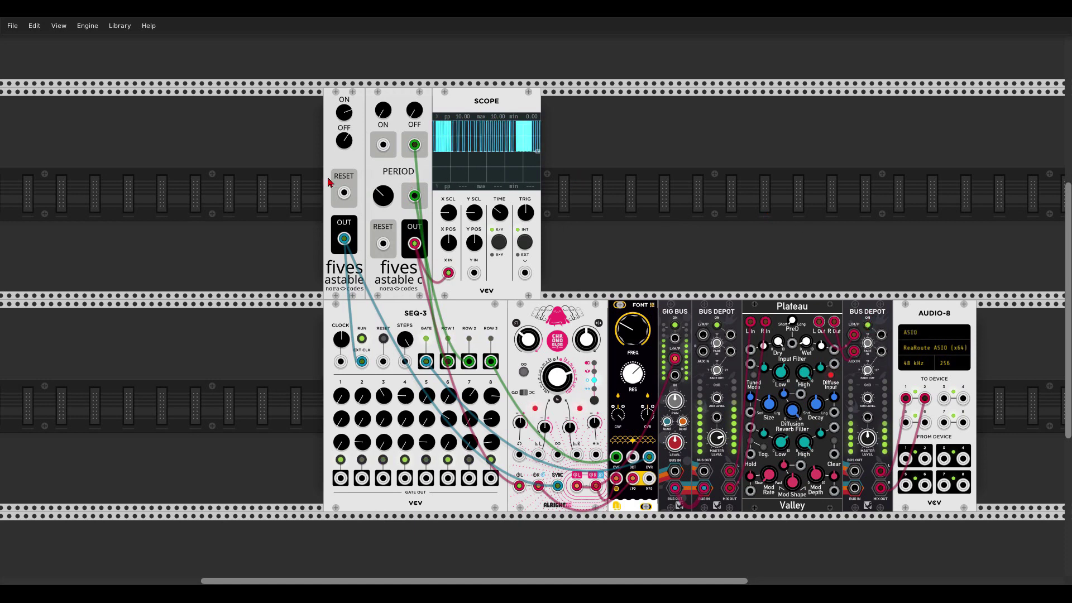
Vary the off time of the wider fives astable module feeding the Scope, and raise its period to about 0.559.
scroll(329, 182, up, 4)
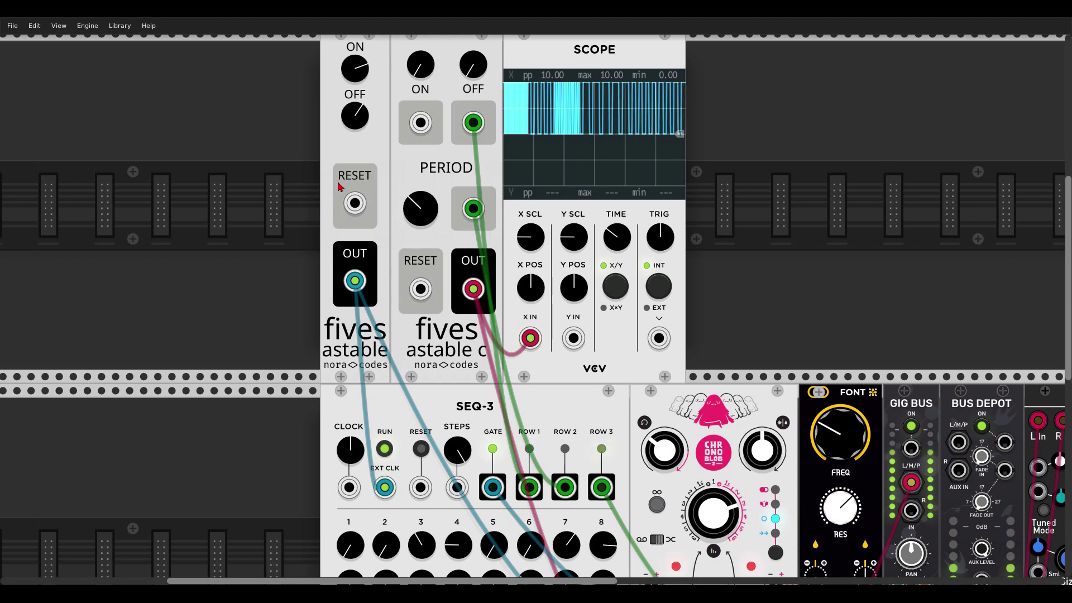
scroll(334, 167, up, 2)
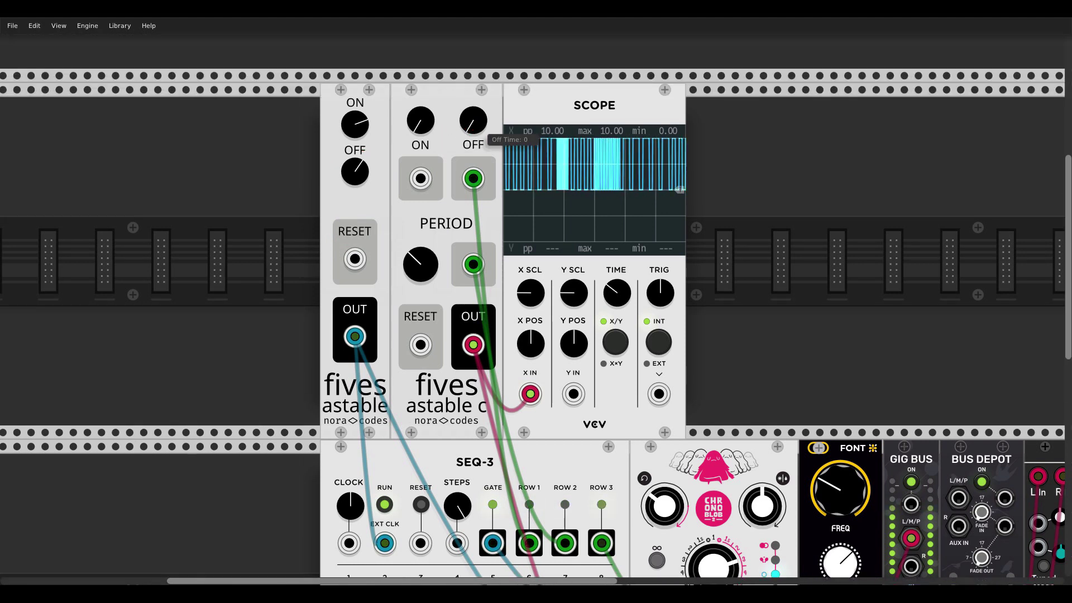
drag(473, 120, 473, 146)
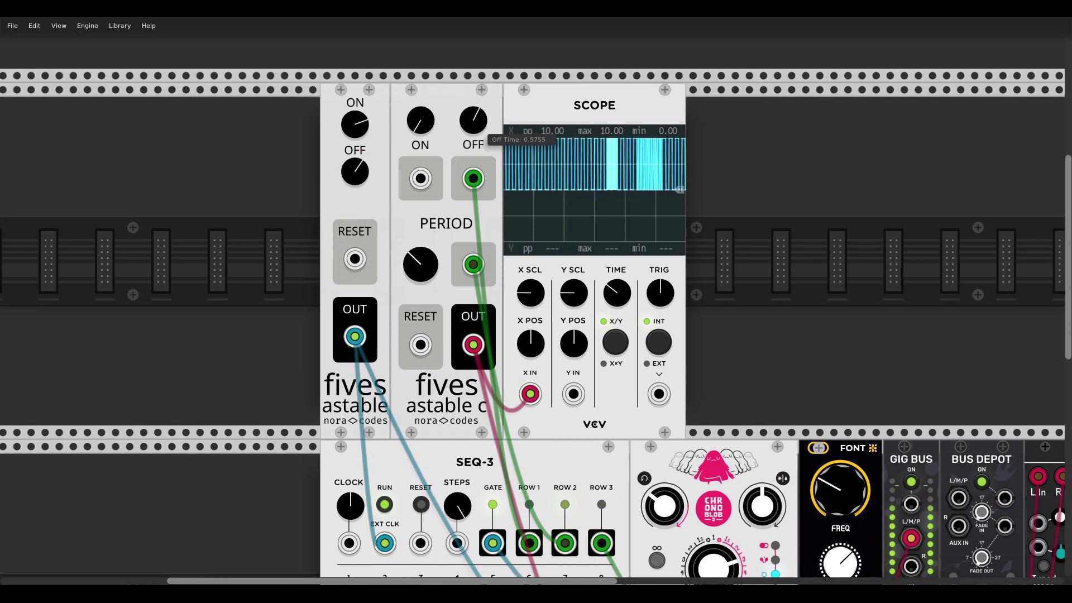
mouse_move(414, 278)
mouse_down()
mouse_move(414, 245)
mouse_move(420, 302)
mouse_move(417, 267)
mouse_up()
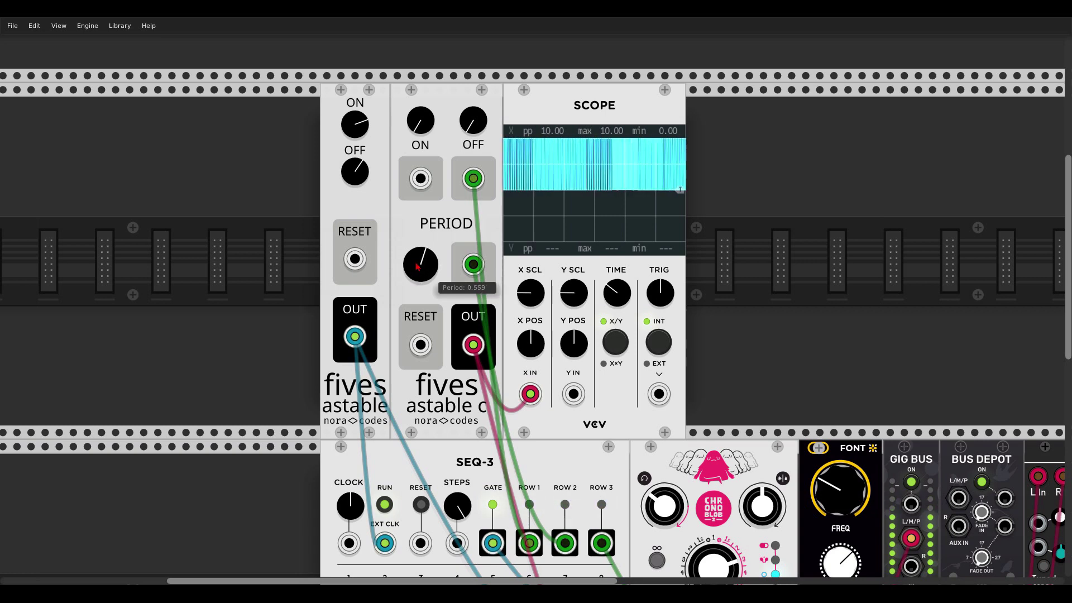
Lower the FONT filter's cutoff frequency and raise the wider fives astable module's period slightly further.
scroll(416, 267, down, 3)
scroll(608, 330, down, 1)
scroll(608, 330, right, 2)
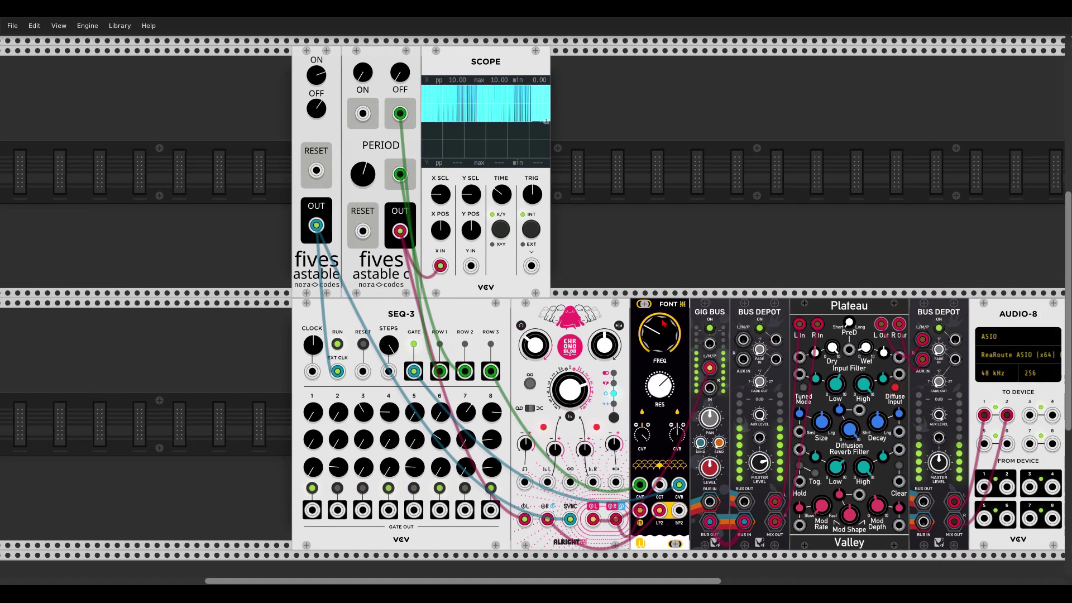
drag(660, 334, 677, 427)
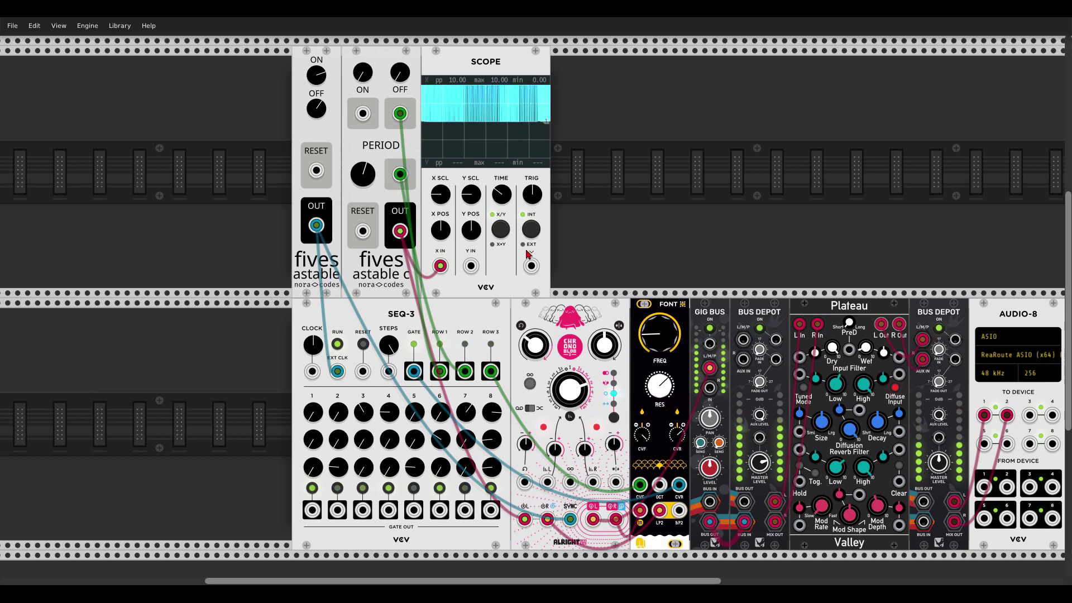
mouse_move(363, 175)
mouse_down()
mouse_move(369, 183)
mouse_move(369, 172)
mouse_up()
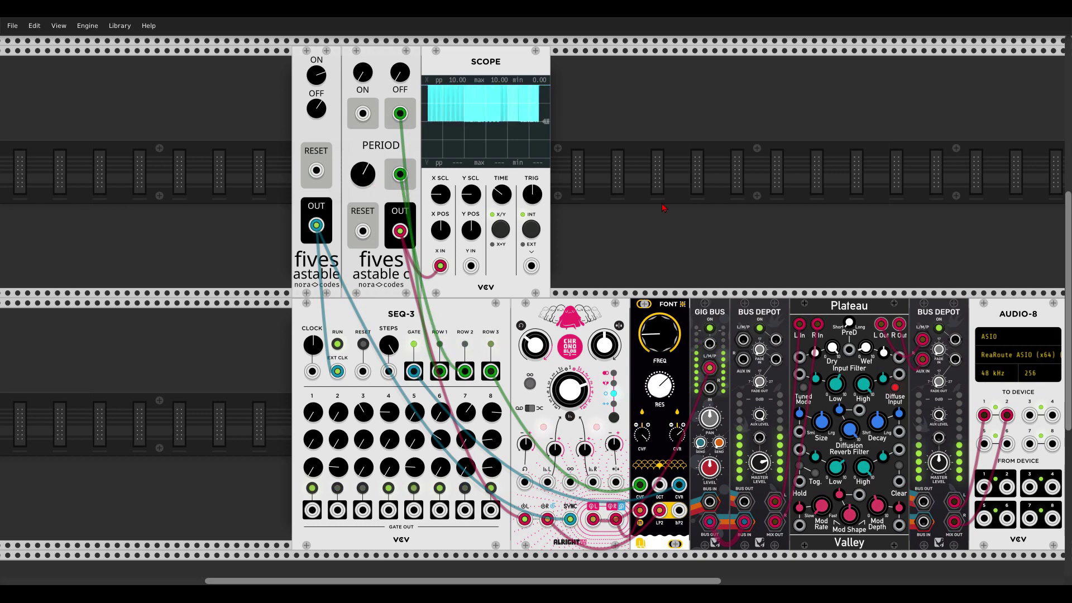
drag(663, 206, 602, 207)
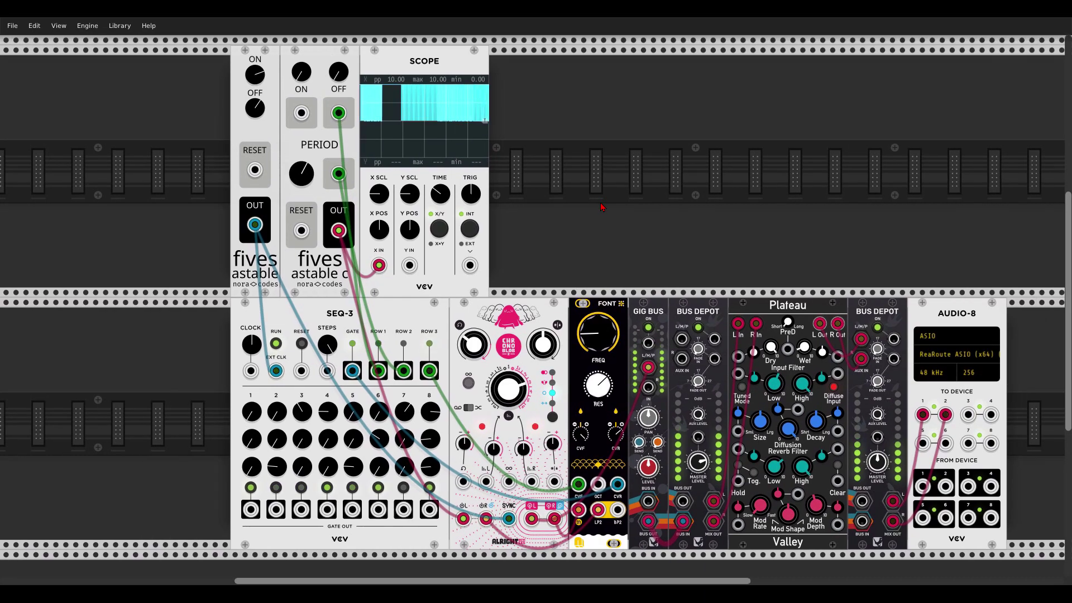